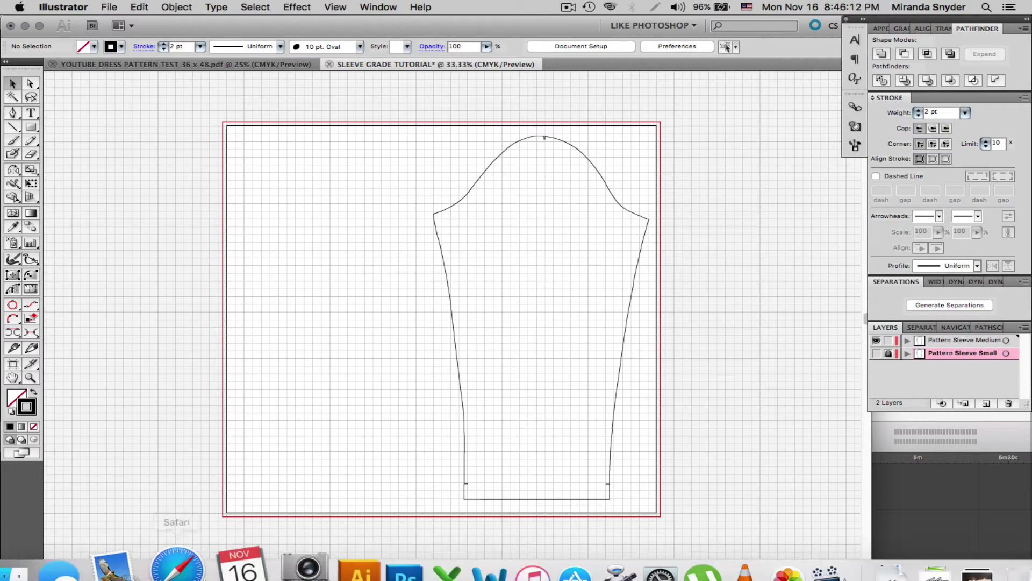
# Switch to Safari to view the Amazon page for Make Your Own Dress Patterns, and return to Illustrator
pyautogui.click(184, 537)
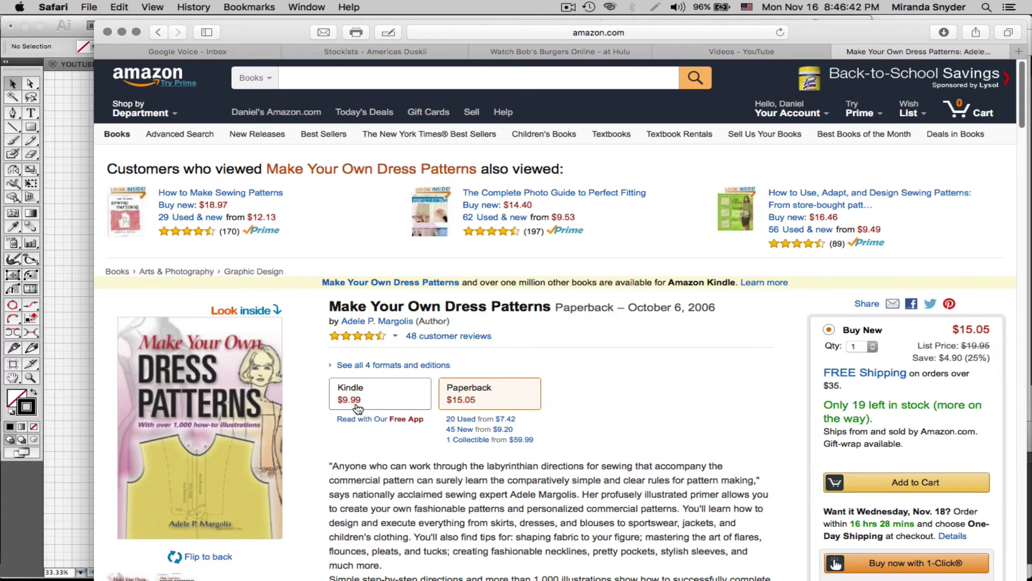
pyautogui.click(68, 224)
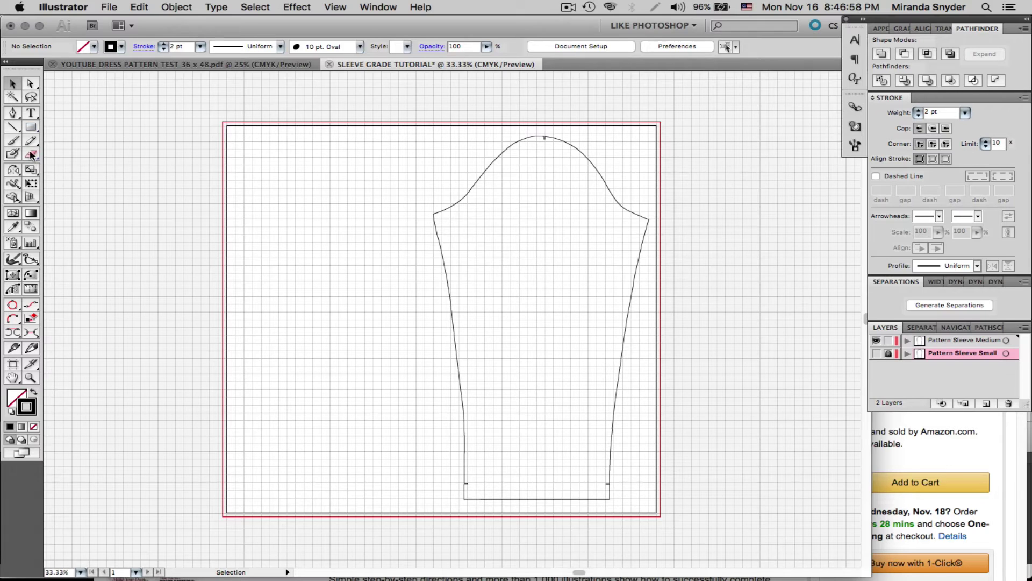
# Check the keyboard increment in the General preferences and the gridline spacing and subdivisions in the Guides & Grid preferences
pyautogui.click(68, 7)
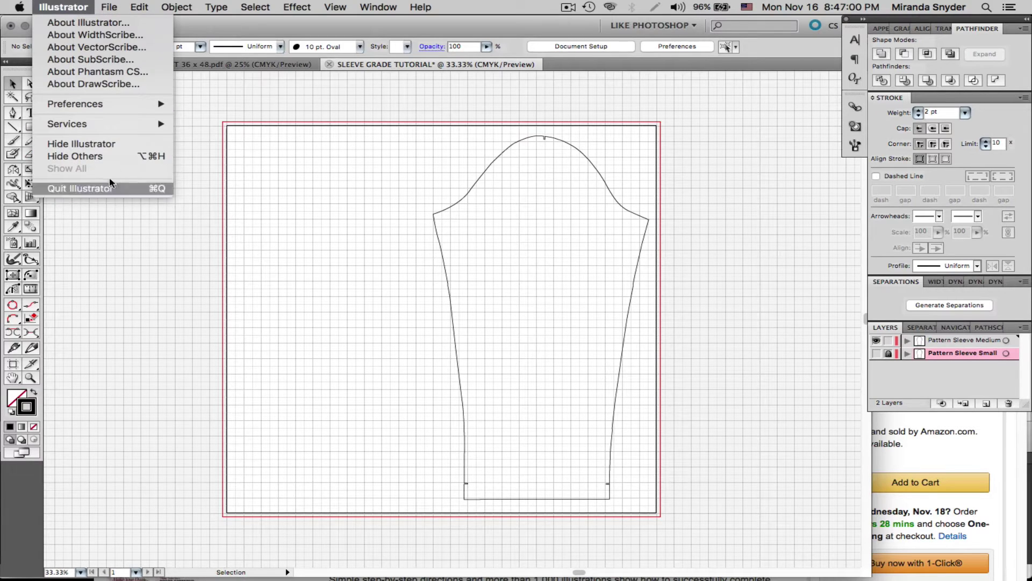
pyautogui.moveTo(124, 107)
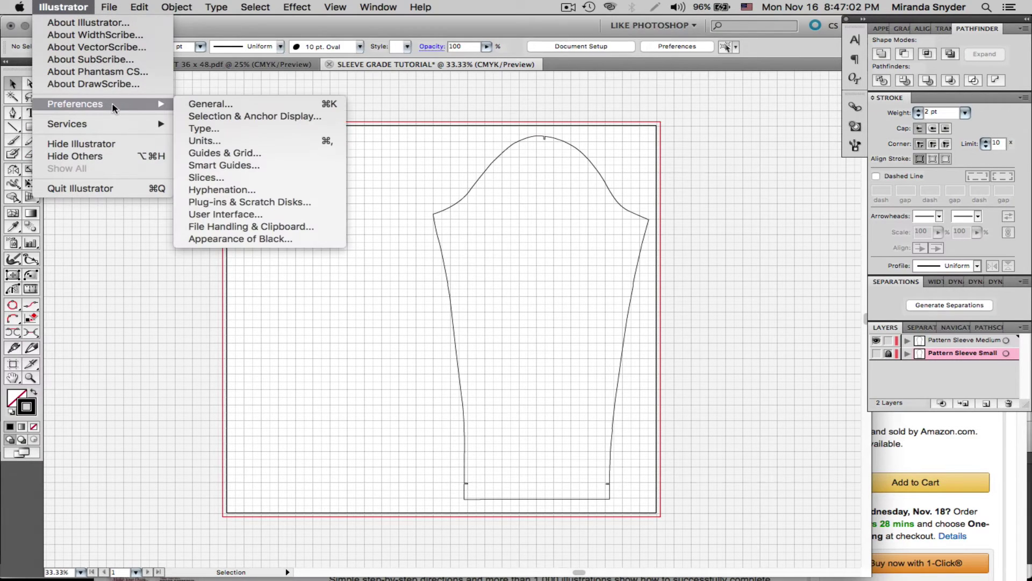
pyautogui.click(210, 106)
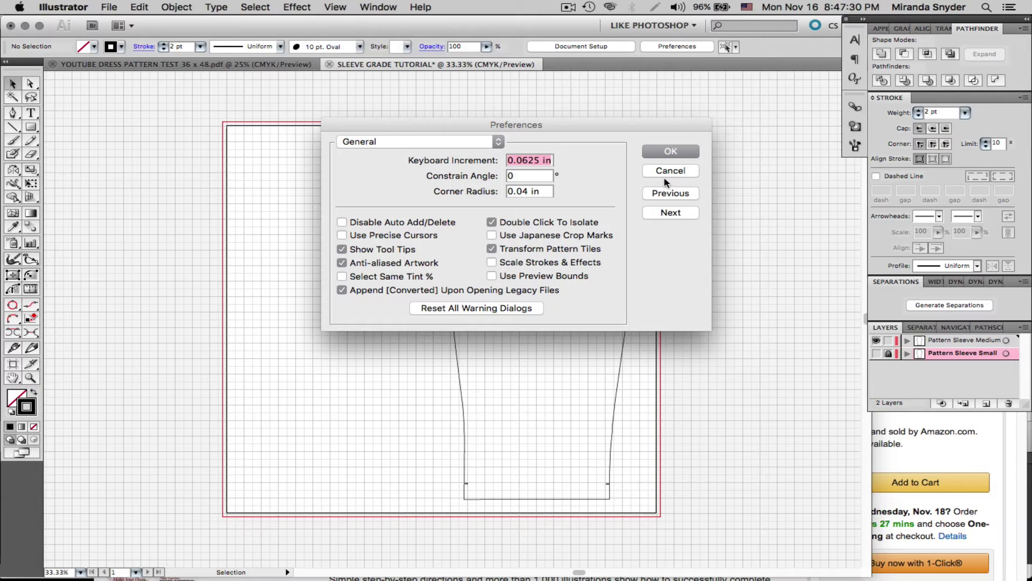
pyautogui.click(674, 150)
pyautogui.click(64, 7)
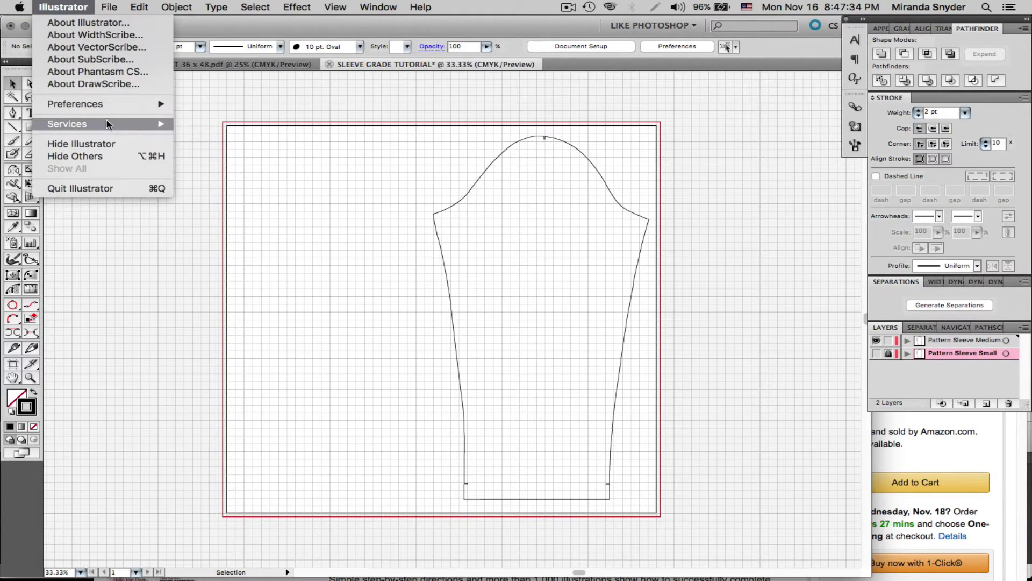
pyautogui.moveTo(114, 104)
pyautogui.click(237, 153)
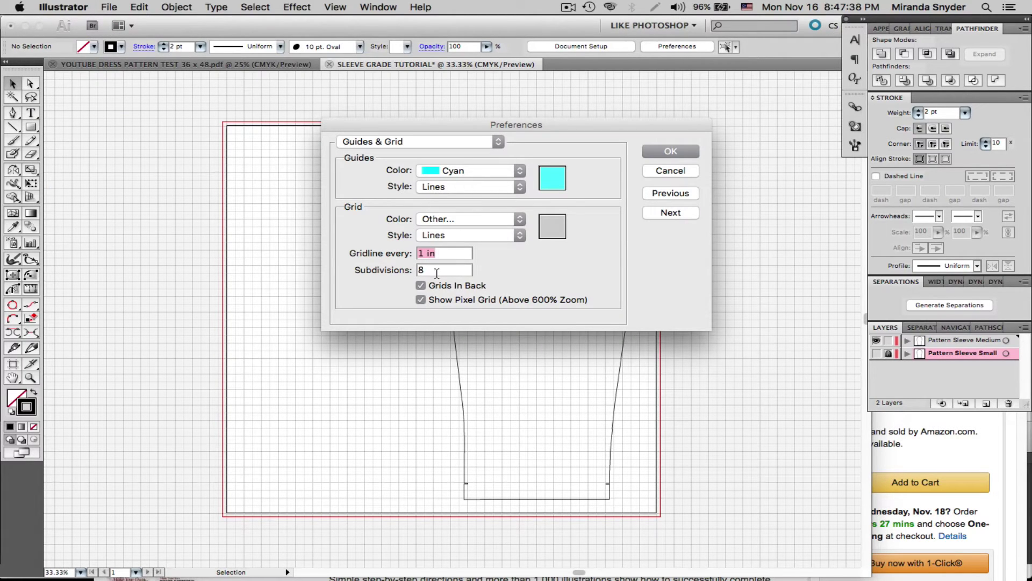
pyautogui.click(674, 152)
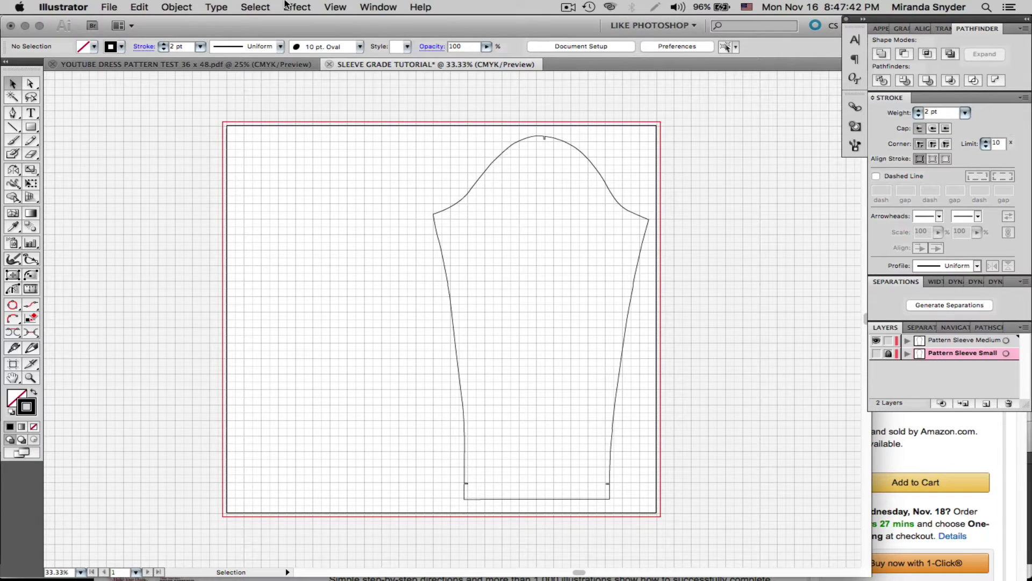
# Hide the document grid and show it again
pyautogui.click(300, 7)
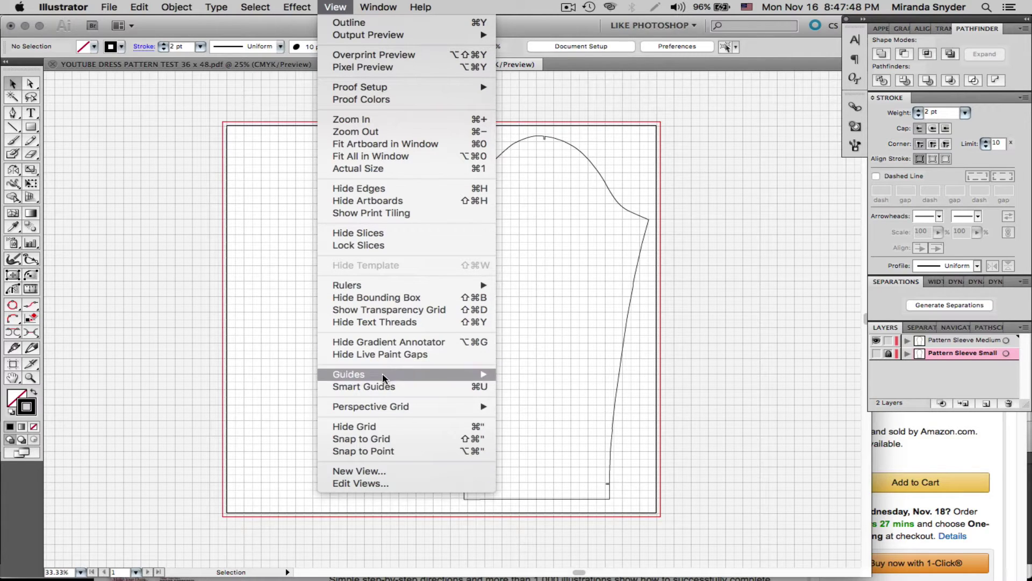
pyautogui.click(373, 429)
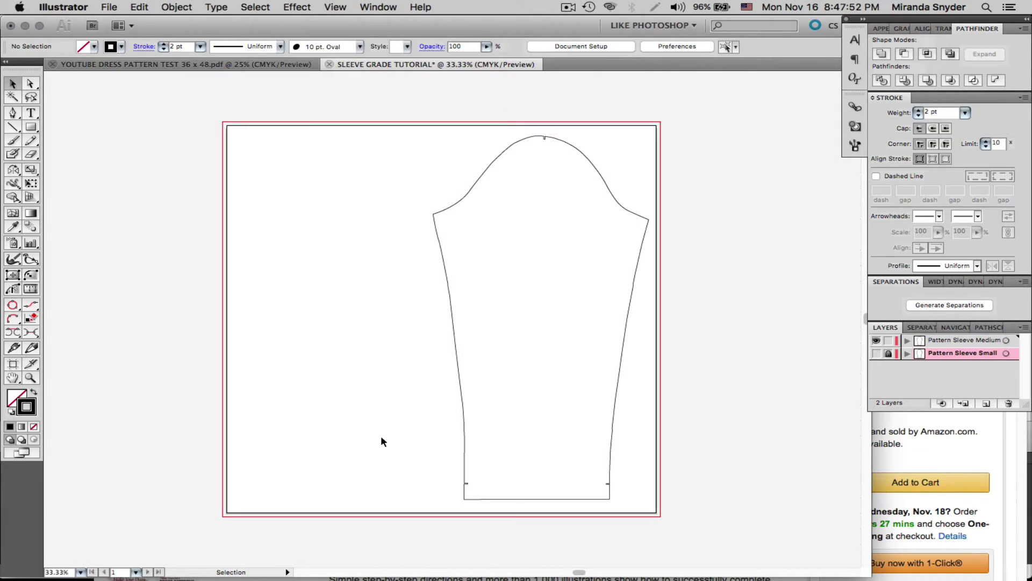
pyautogui.click(335, 6)
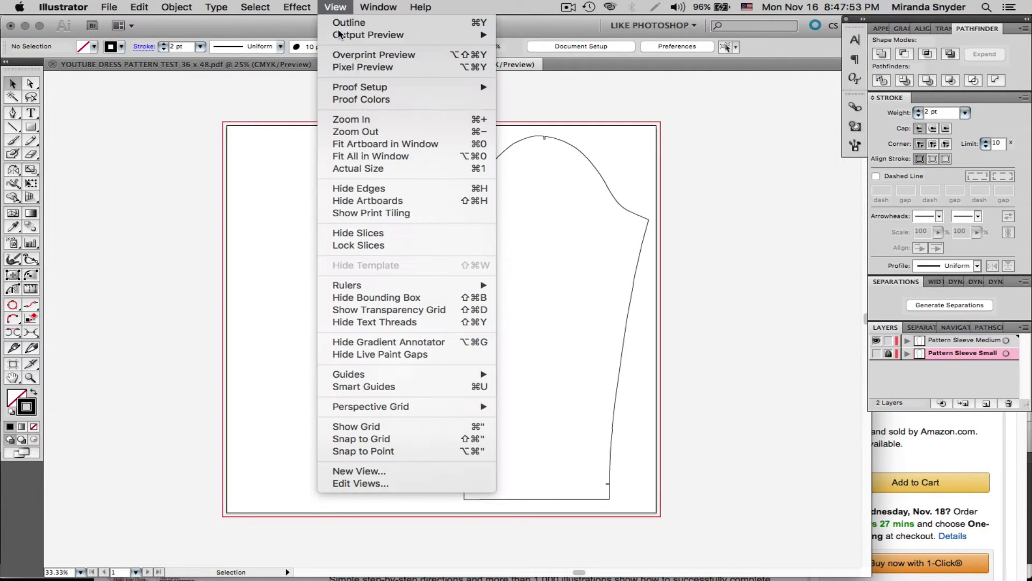
pyautogui.click(373, 427)
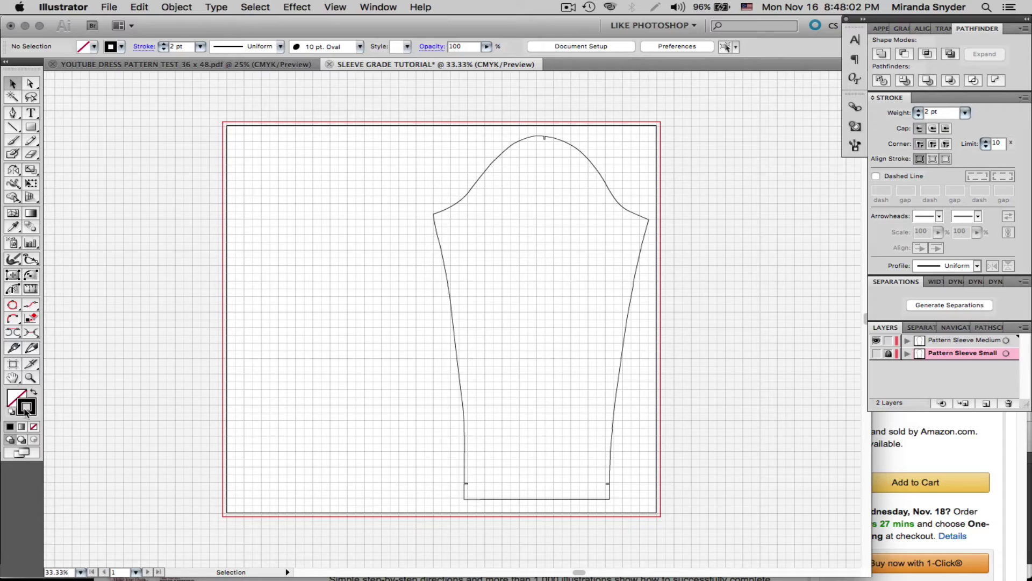
# Draw a straight vertical line through the middle of the sleeve, from above the cap to below the hem
pyautogui.click(14, 128)
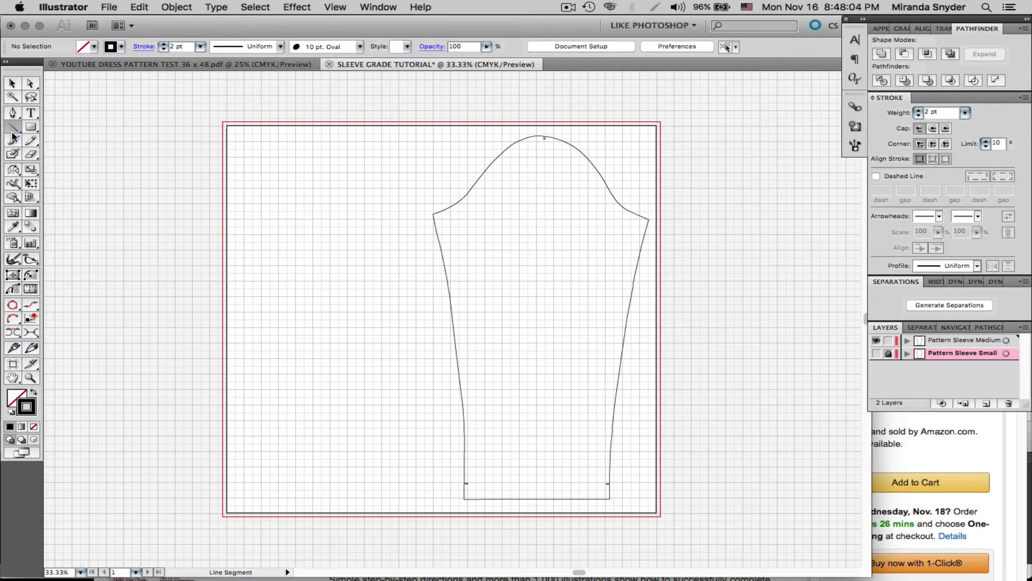
pyautogui.moveTo(15, 129); pyautogui.dragTo(43, 132)
pyautogui.moveTo(539, 128); pyautogui.dragTo(547, 520)
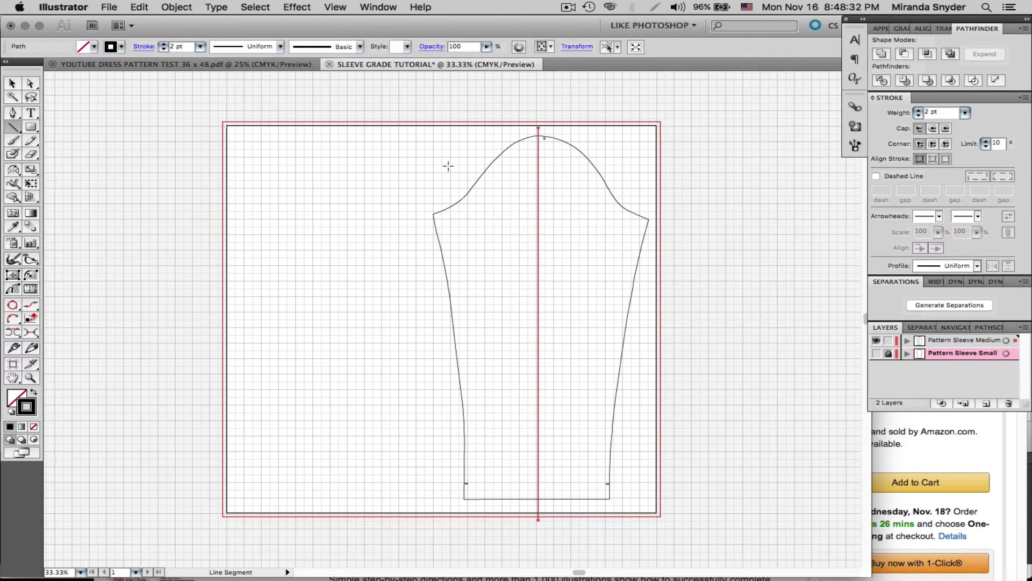
# Draw three horizontal lines across the sleeve's cap, upper arm and lower end, plus one vertical line just inside each hem corner
pyautogui.moveTo(456, 172); pyautogui.dragTo(635, 181)
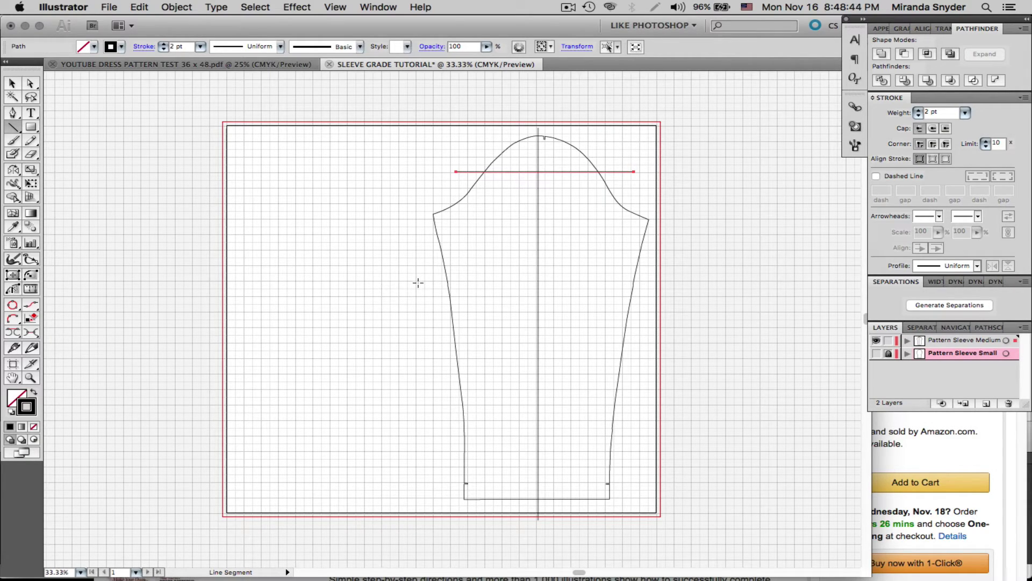
pyautogui.moveTo(417, 281); pyautogui.dragTo(660, 280)
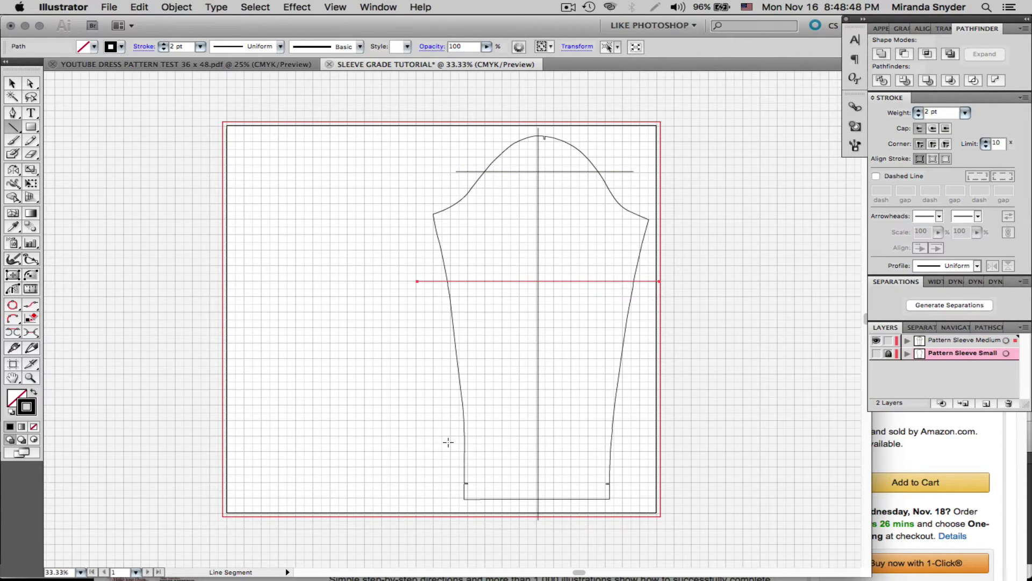
pyautogui.moveTo(428, 442)
pyautogui.mouseDown()
pyautogui.moveTo(526, 440)
pyautogui.moveTo(648, 462)
pyautogui.mouseUp()
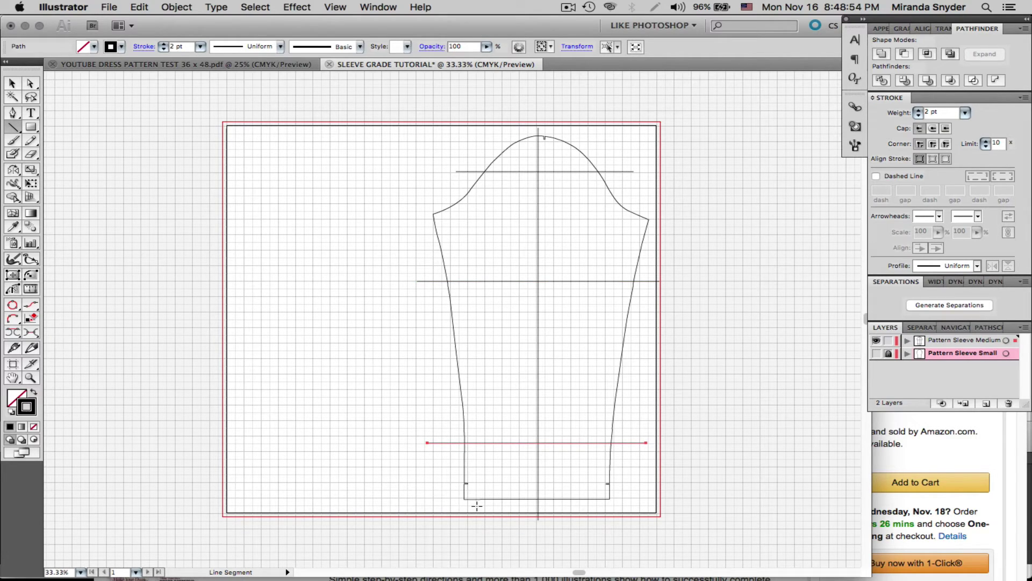
pyautogui.moveTo(476, 502); pyautogui.dragTo(475, 177)
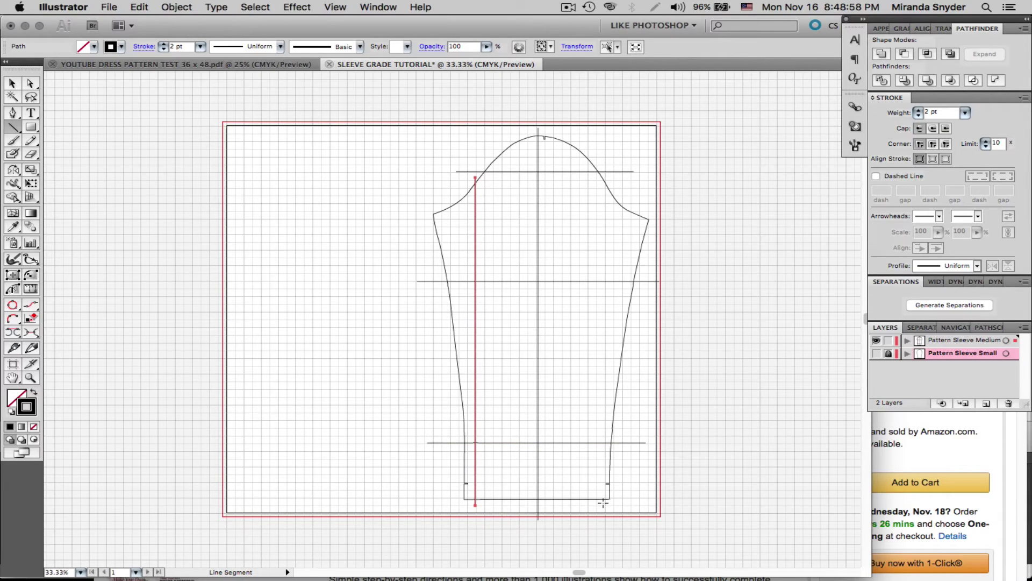
pyautogui.moveTo(600, 499)
pyautogui.mouseDown()
pyautogui.moveTo(628, 173)
pyautogui.moveTo(618, 154)
pyautogui.mouseUp()
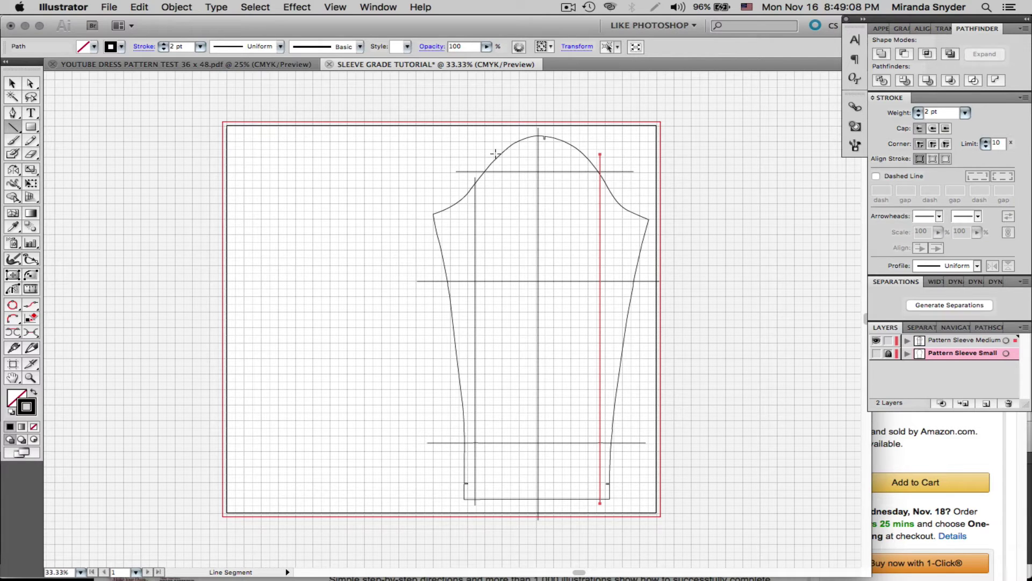
# Divide the sleeve outline along all the drawn lines with Pathfinder Divide and ungroup the resulting pieces
pyautogui.click(12, 85)
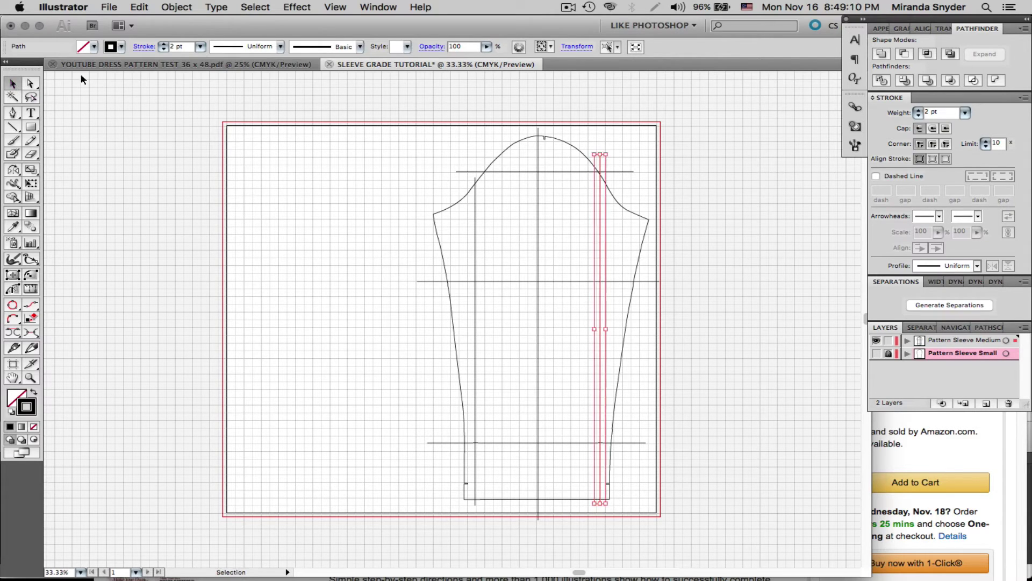
pyautogui.moveTo(393, 103)
pyautogui.mouseDown()
pyautogui.moveTo(578, 299)
pyautogui.moveTo(723, 543)
pyautogui.mouseUp()
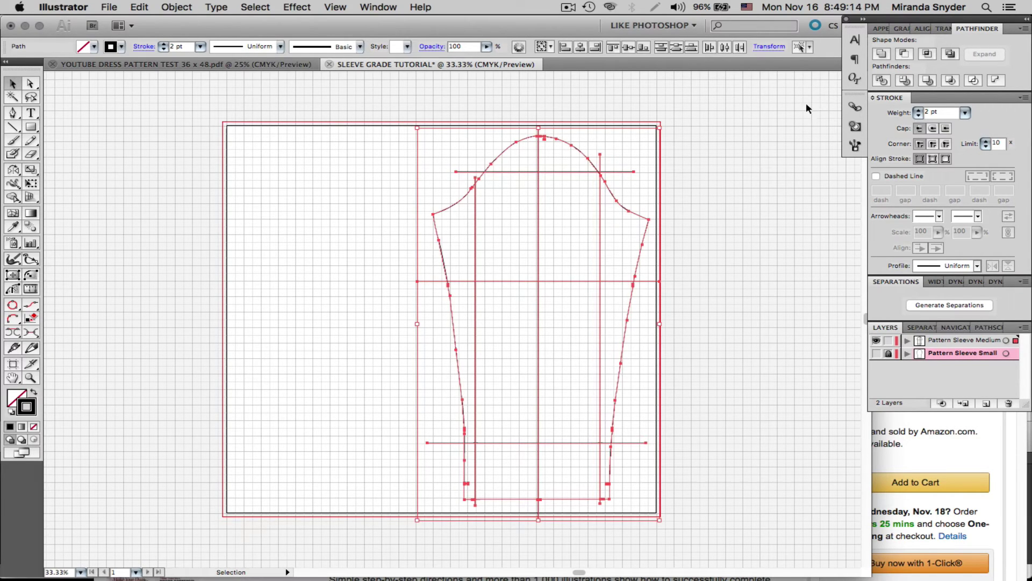
pyautogui.click(884, 82)
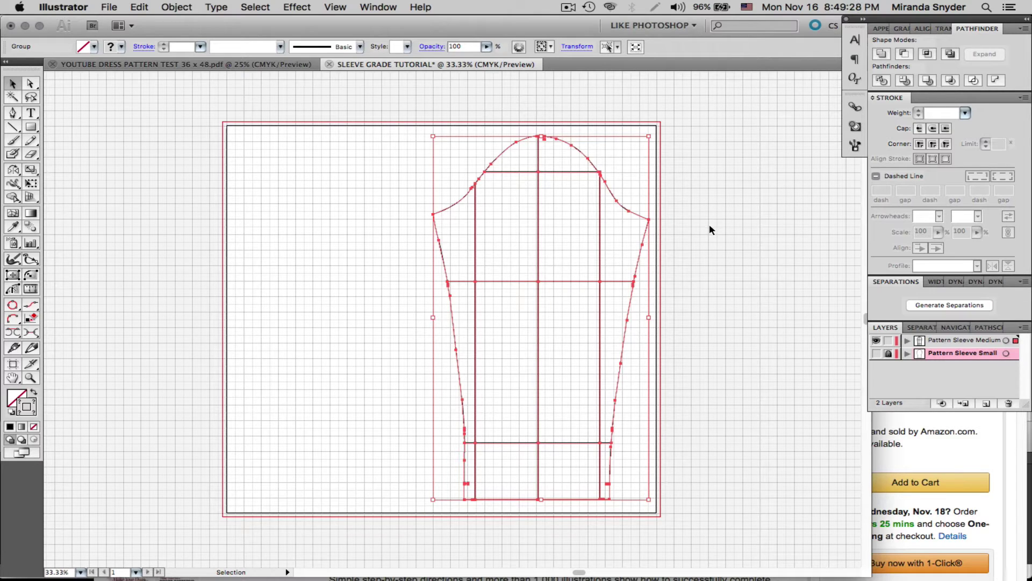
pyautogui.click(178, 7)
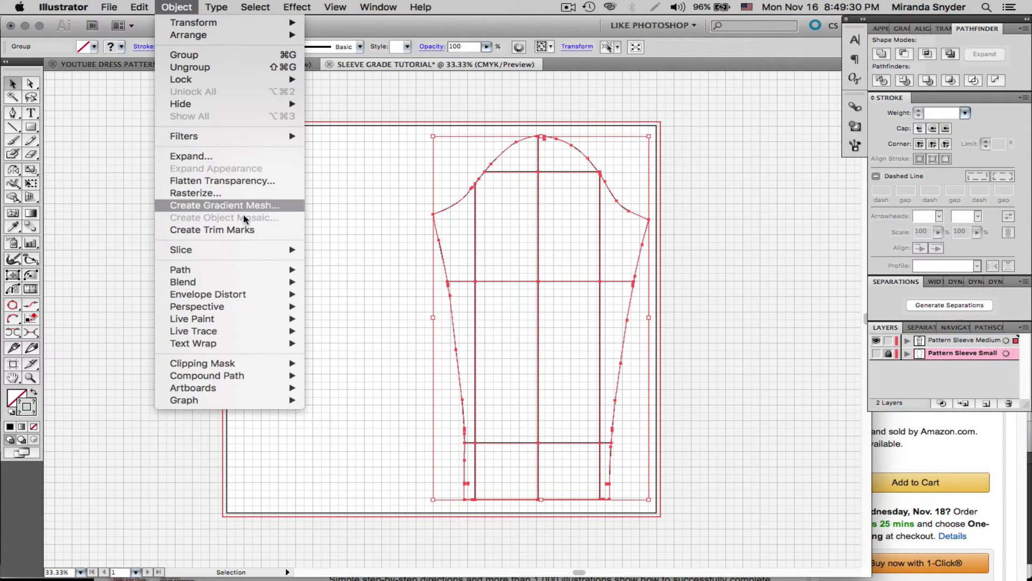
pyautogui.click(205, 68)
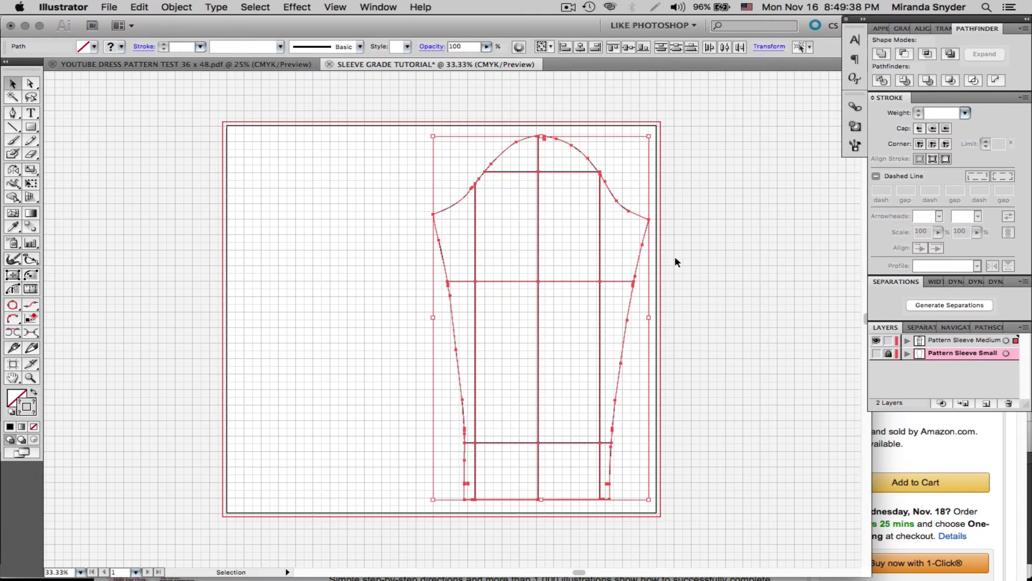
pyautogui.click(350, 277)
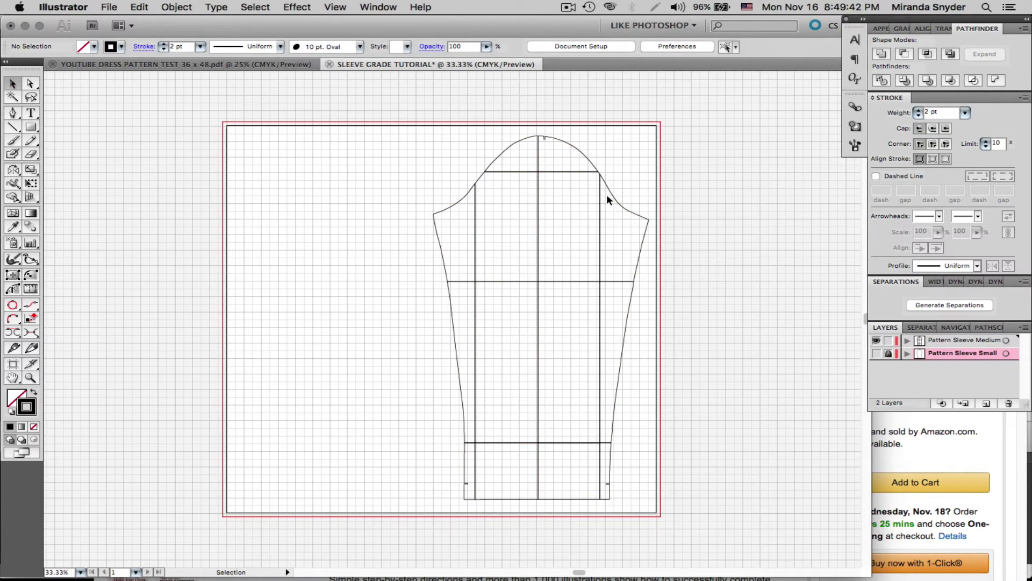
# Try moving the right underarm piece away from the sleeve and undo the move
pyautogui.moveTo(612, 194); pyautogui.dragTo(641, 175)
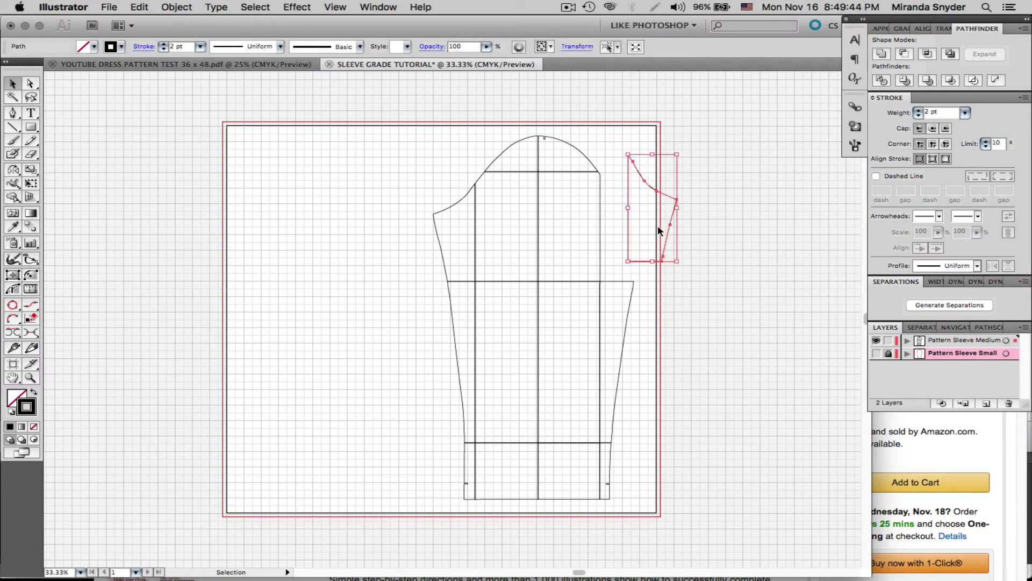
pyautogui.press('super+z')
pyautogui.click(691, 213)
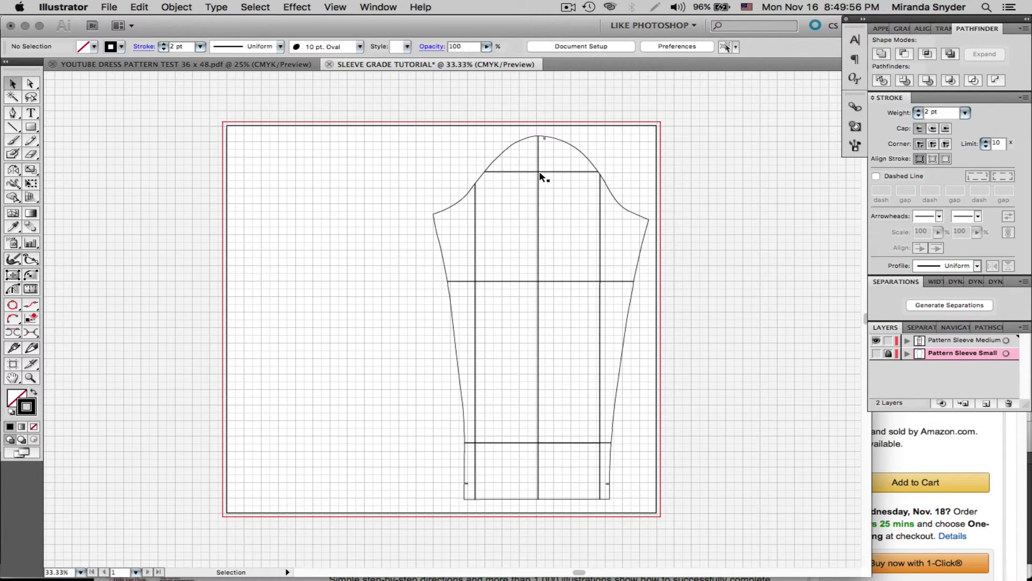
# Nudge the sleeve-cap pieces above the top horizontal line upward by two 0.0625 in keyboard increments
pyautogui.moveTo(466, 117); pyautogui.dragTo(622, 182)
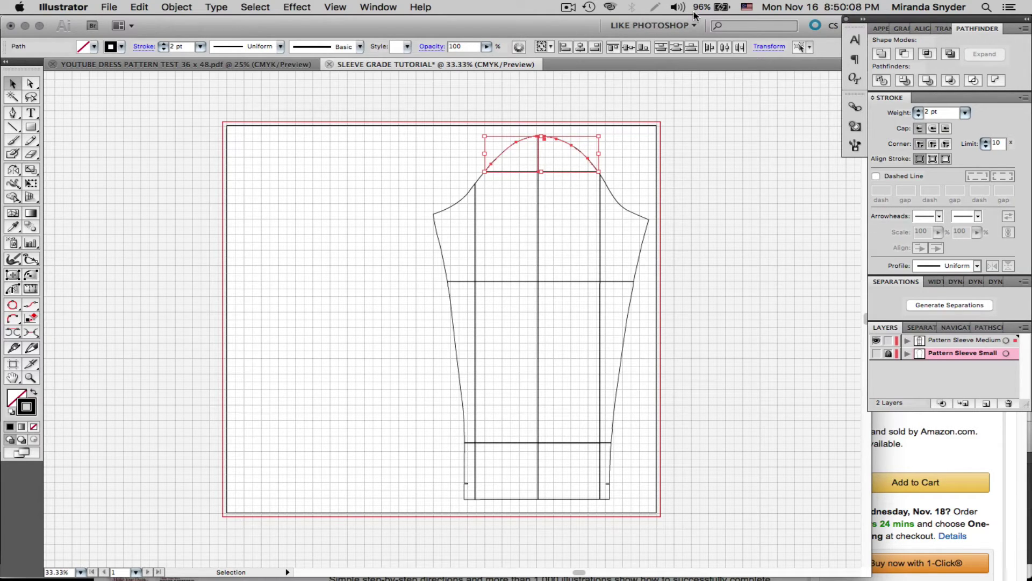
pyautogui.press('Up')
pyautogui.press('Up')
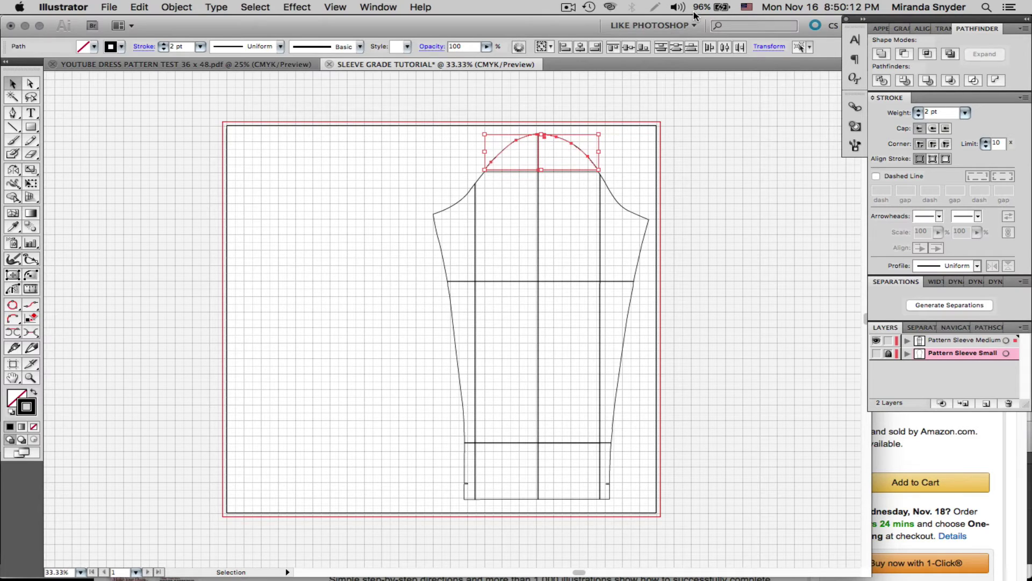
pyautogui.click(642, 211)
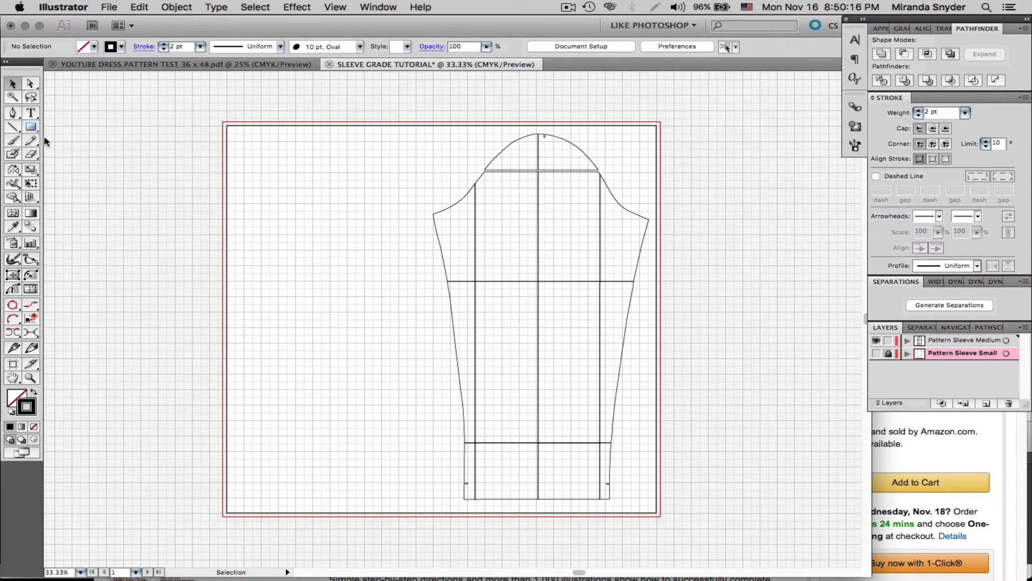
# Examine the gap between the raised cap pieces and the sleeve body up close, and return to a full view of the sleeve
pyautogui.click(31, 378)
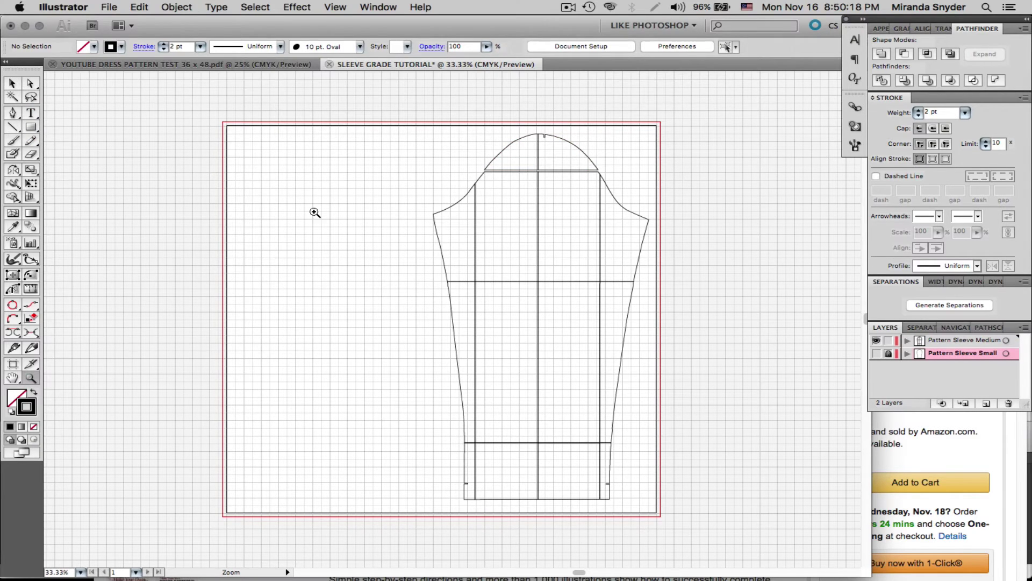
pyautogui.moveTo(461, 148); pyautogui.dragTo(520, 199)
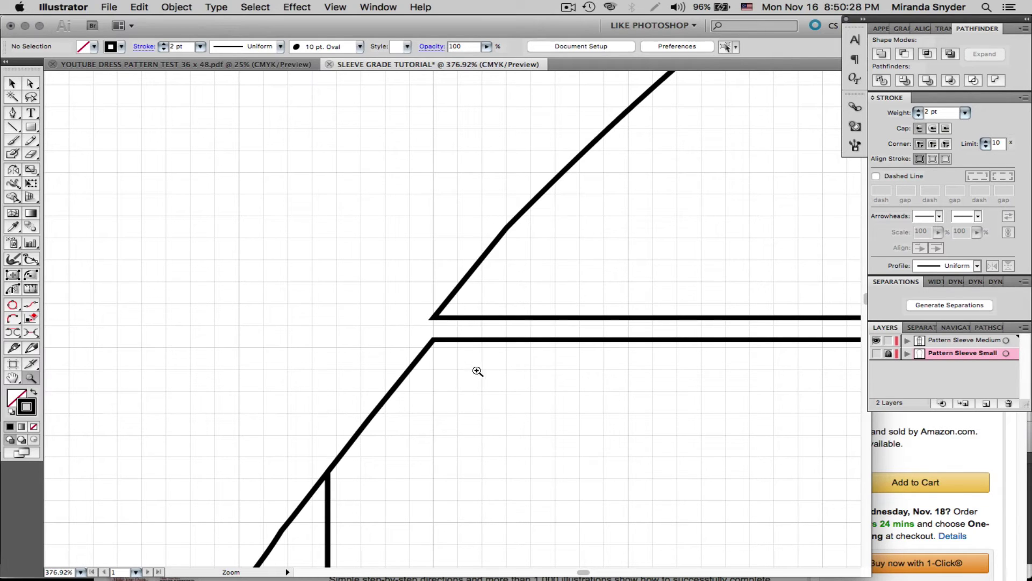
pyautogui.press('super+minus')
pyautogui.press('super+minus')
pyautogui.press('super+minus')
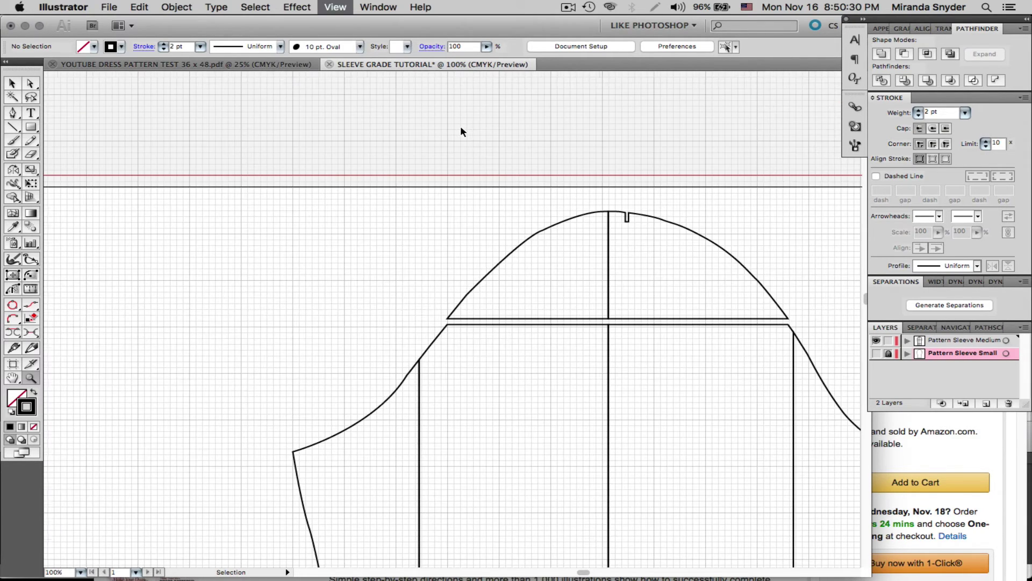
pyautogui.press('super+minus')
pyautogui.press('super+minus')
pyautogui.press('super+minus')
pyautogui.press('super+minus')
pyautogui.press('super+minus')
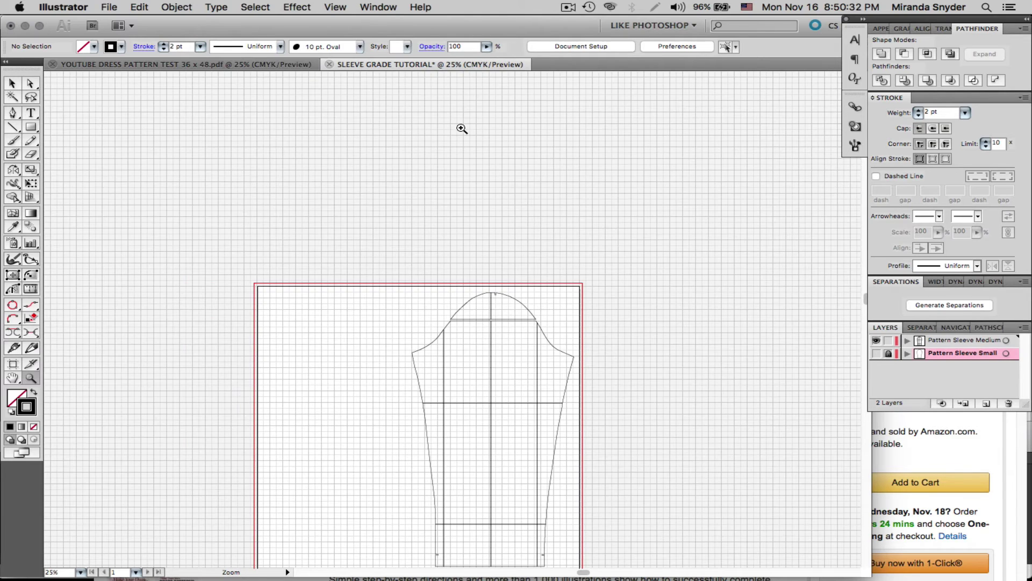
pyautogui.scroll(-4, 525, 484)
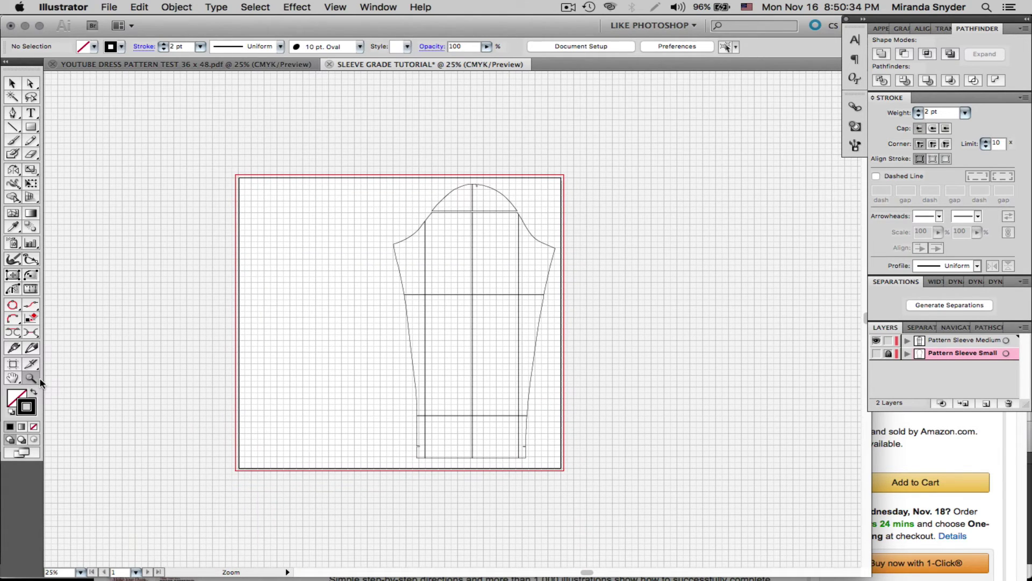
# Try nudging all sleeve pieces above the elbow line upward together and undo the move
pyautogui.moveTo(382, 162); pyautogui.dragTo(554, 460)
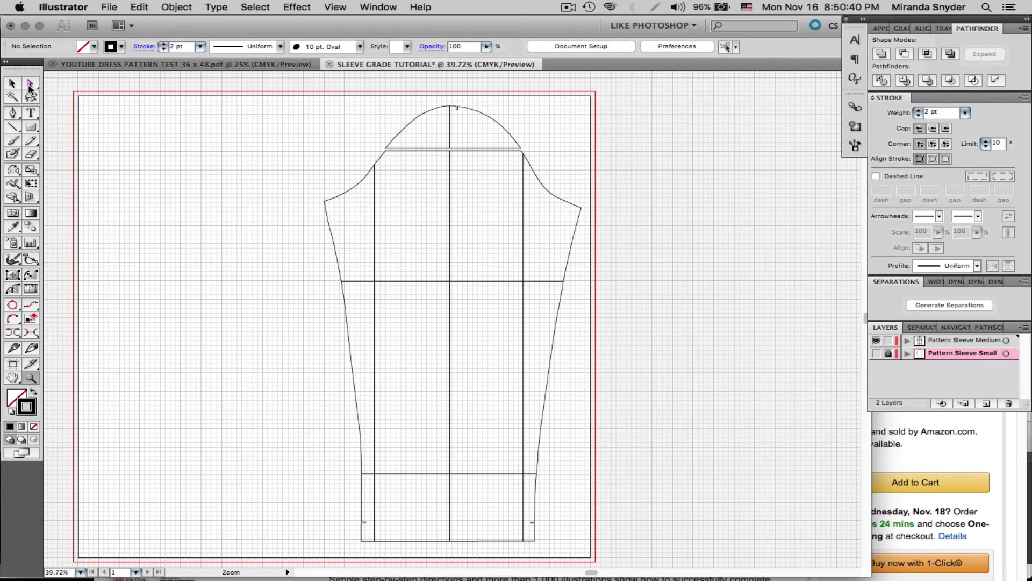
pyautogui.click(12, 83)
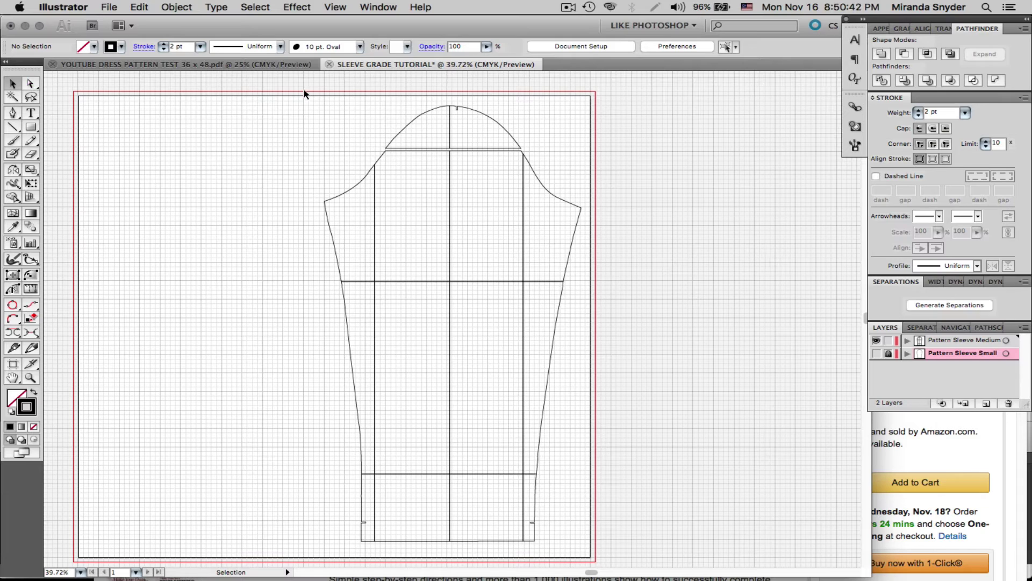
pyautogui.moveTo(291, 76); pyautogui.dragTo(632, 276)
pyautogui.hotkey('shift', 'Up')
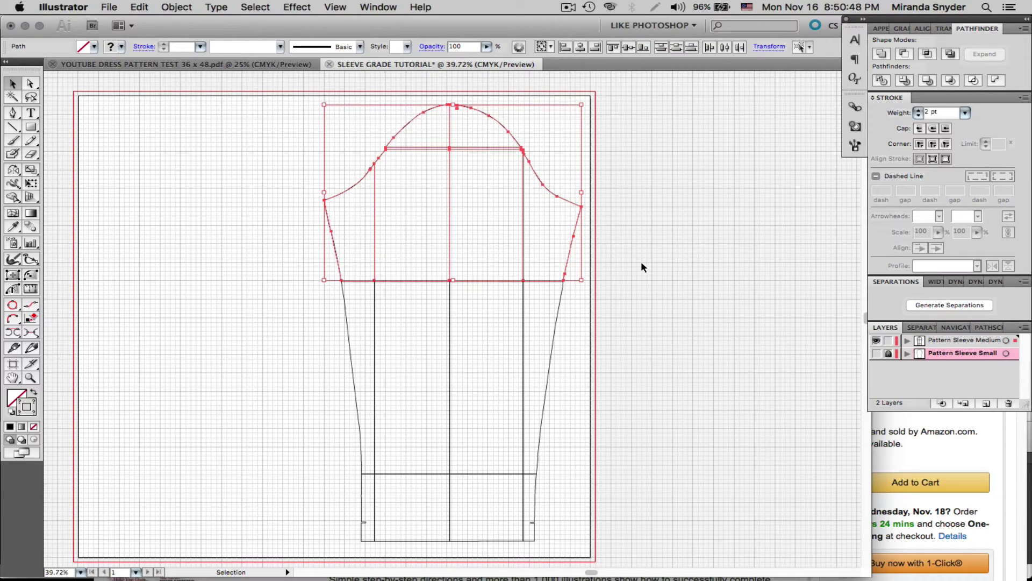
pyautogui.click(590, 314)
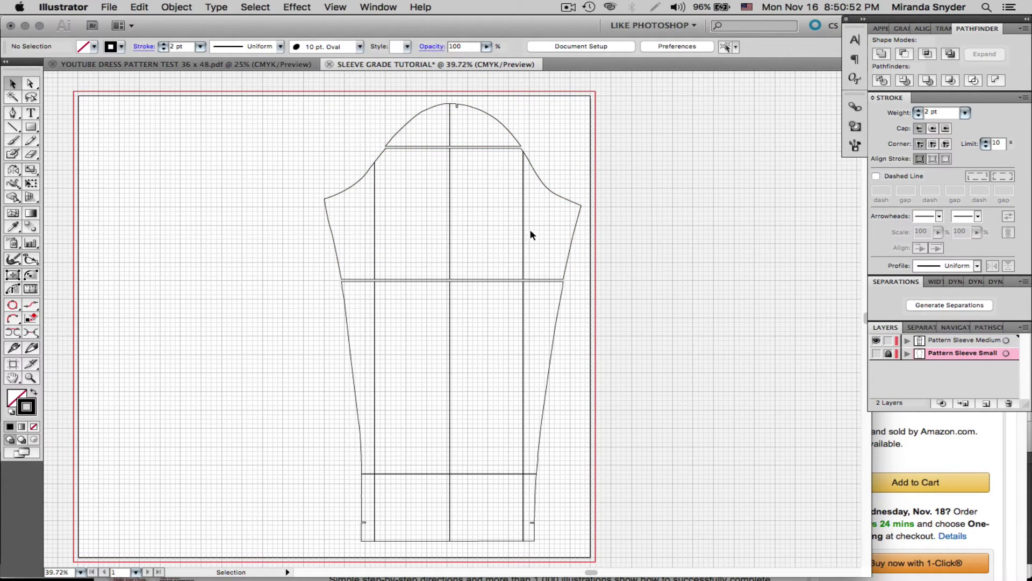
pyautogui.press('super+z')
# Try nudging only the pieces between the cap line and the elbow line upward by two increments and undo it
pyautogui.click(245, 198)
pyautogui.moveTo(240, 186); pyautogui.dragTo(659, 243)
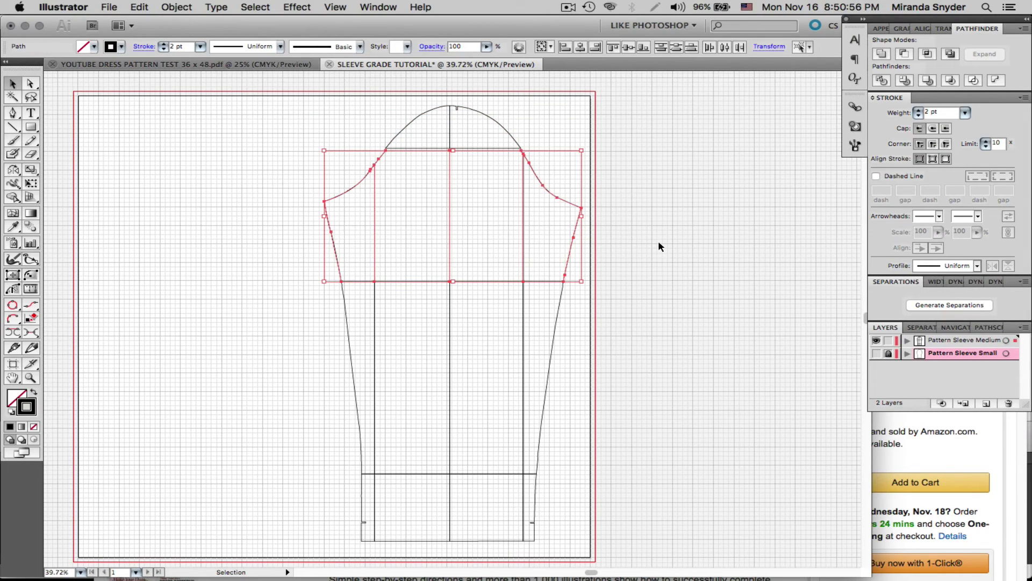
pyautogui.press('Up')
pyautogui.press('Up')
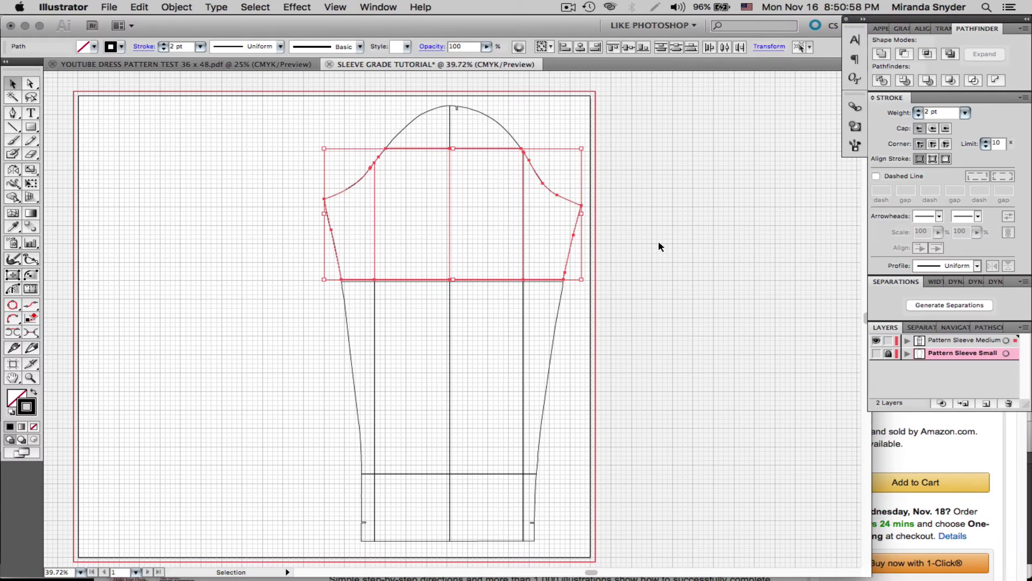
pyautogui.click(638, 164)
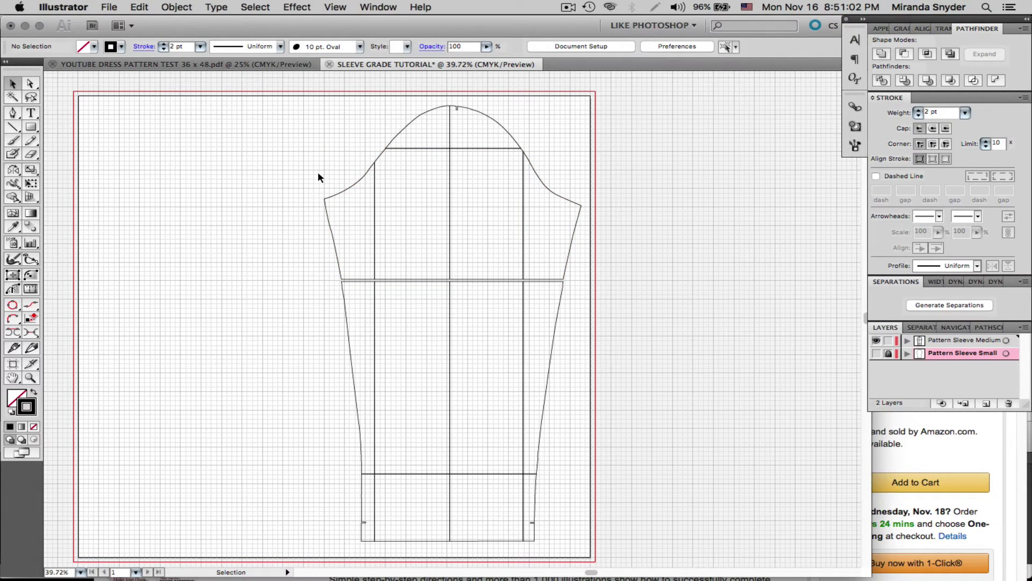
pyautogui.press('super+f')
# Nudge all sleeve pieces above the elbow line, including the cap, upward by two keyboard increments
pyautogui.moveTo(278, 82); pyautogui.dragTo(643, 257)
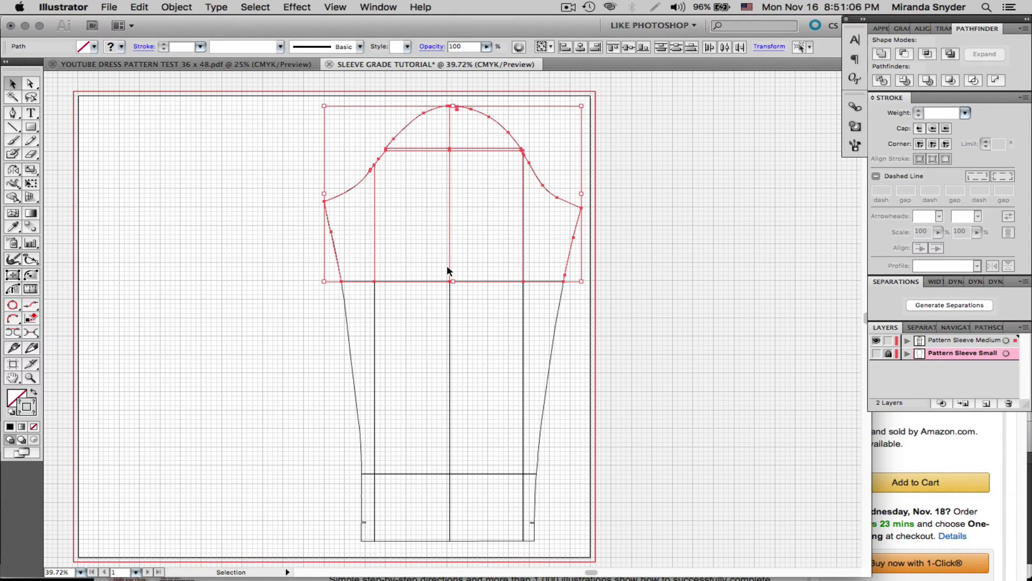
pyautogui.press('Up')
pyautogui.press('Up')
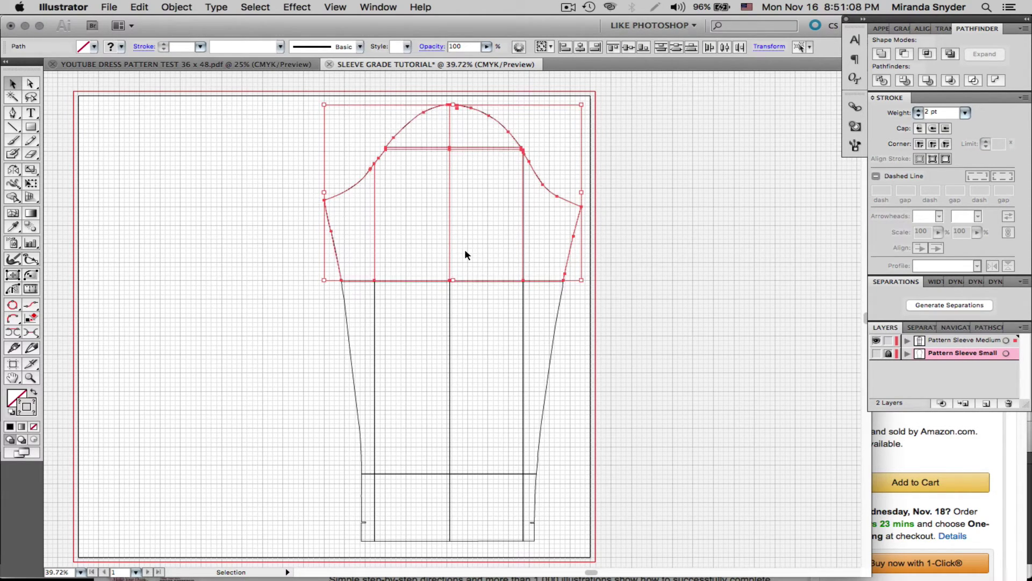
pyautogui.click(612, 312)
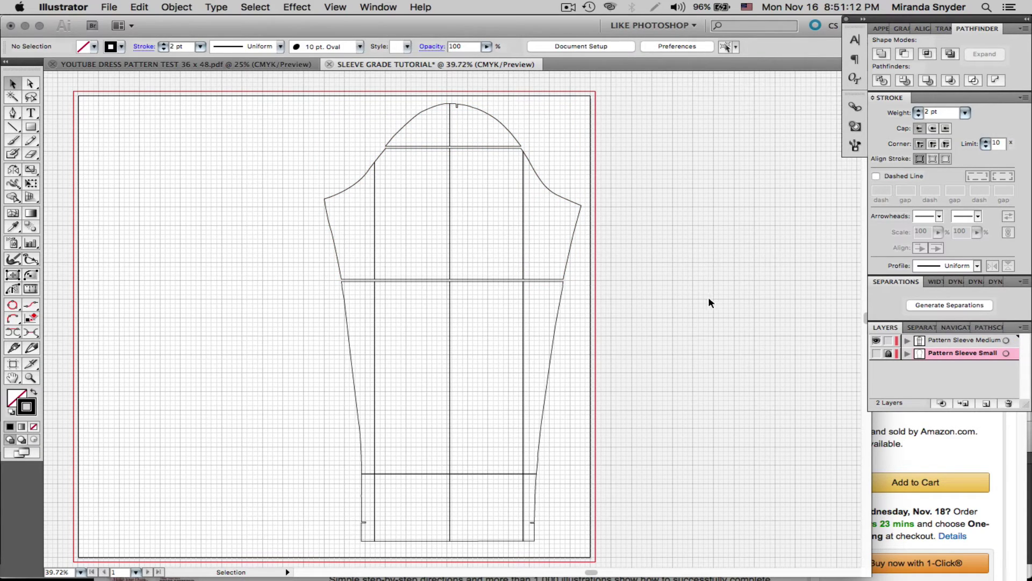
# Try nudging the pieces below the lowest horizontal line downward by two increments and undo the move
pyautogui.moveTo(316, 479); pyautogui.dragTo(576, 553)
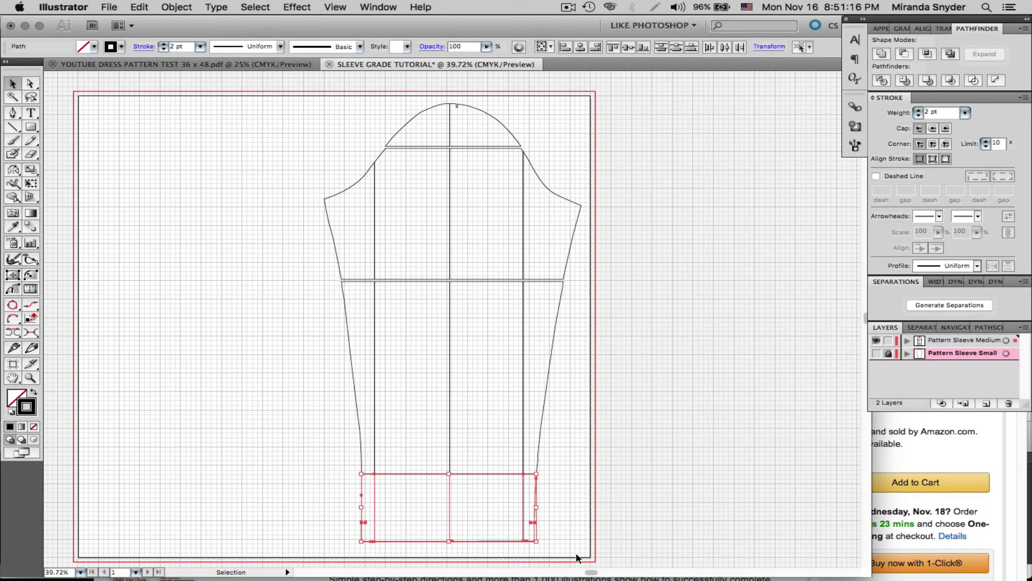
pyautogui.press('Down')
pyautogui.press('Down')
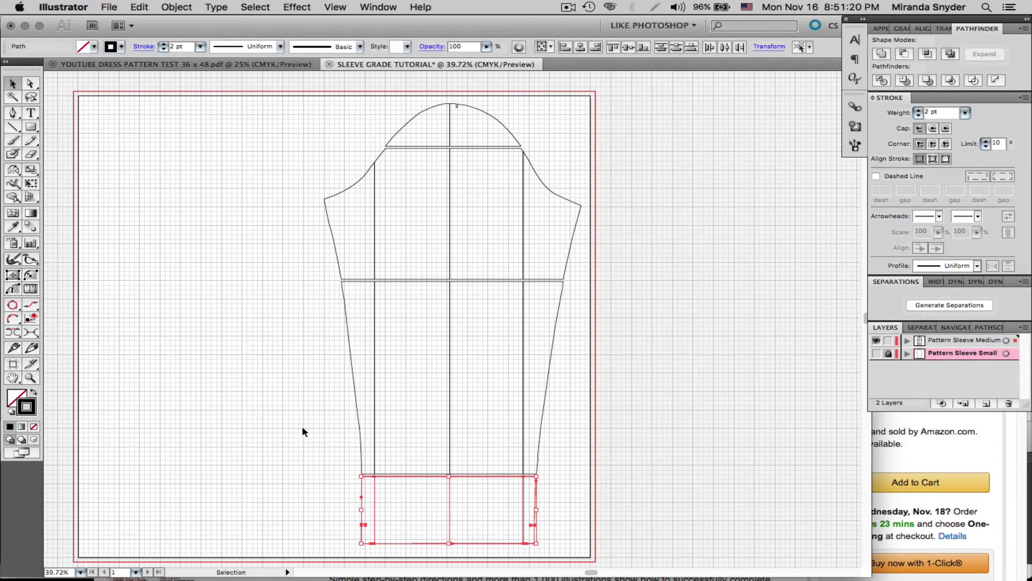
pyautogui.click(318, 489)
pyautogui.moveTo(337, 484); pyautogui.dragTo(543, 548)
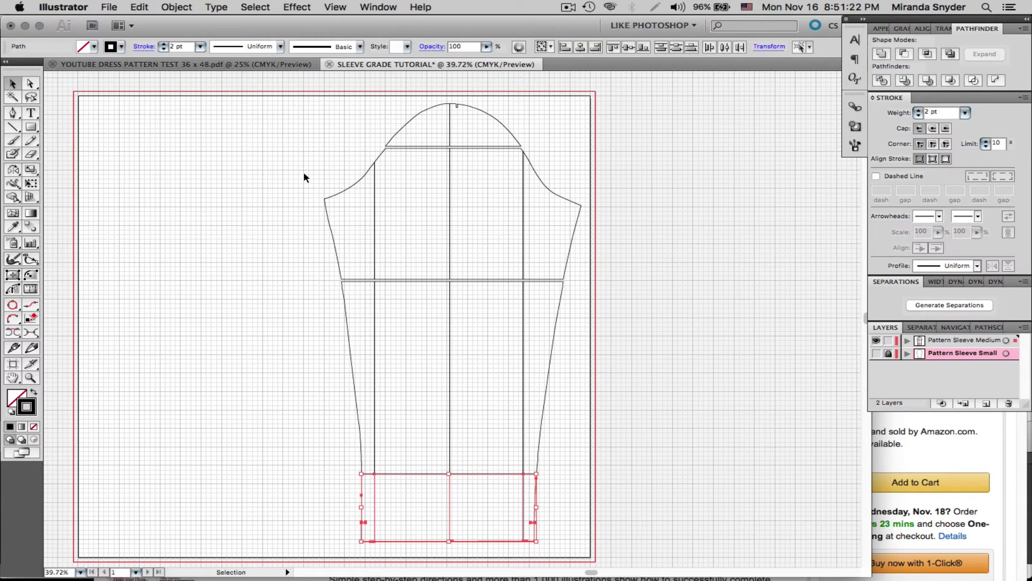
# Nudge all sleeve pieces above the lowest horizontal line upward by two keyboard increments
pyautogui.moveTo(260, 77); pyautogui.dragTo(698, 471)
pyautogui.press('Up')
pyautogui.press('Up')
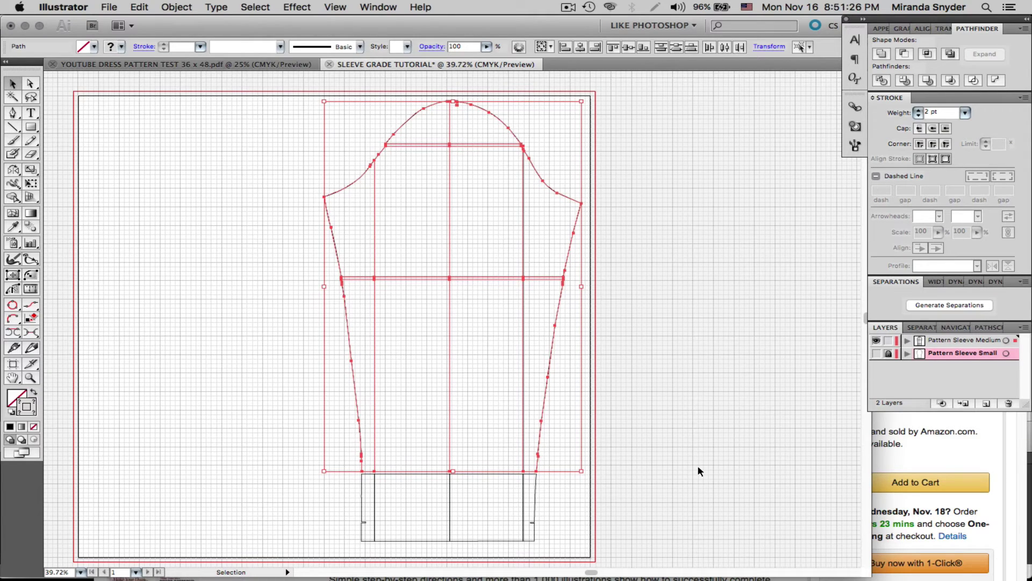
pyautogui.click(488, 413)
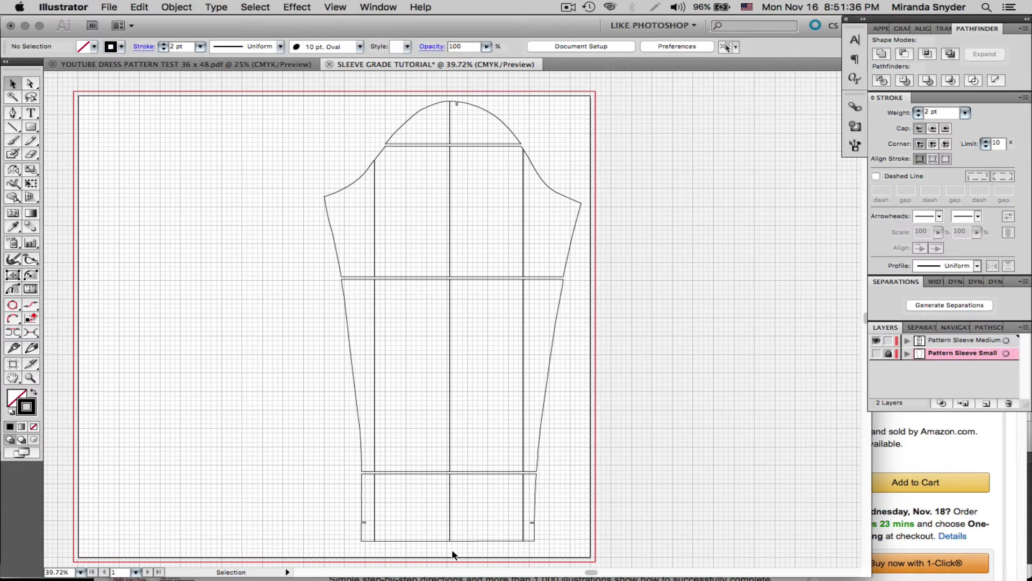
# Nudge all pieces right of the sleeve's vertical center line to the right by four keyboard increments
pyautogui.moveTo(454, 85); pyautogui.dragTo(610, 559)
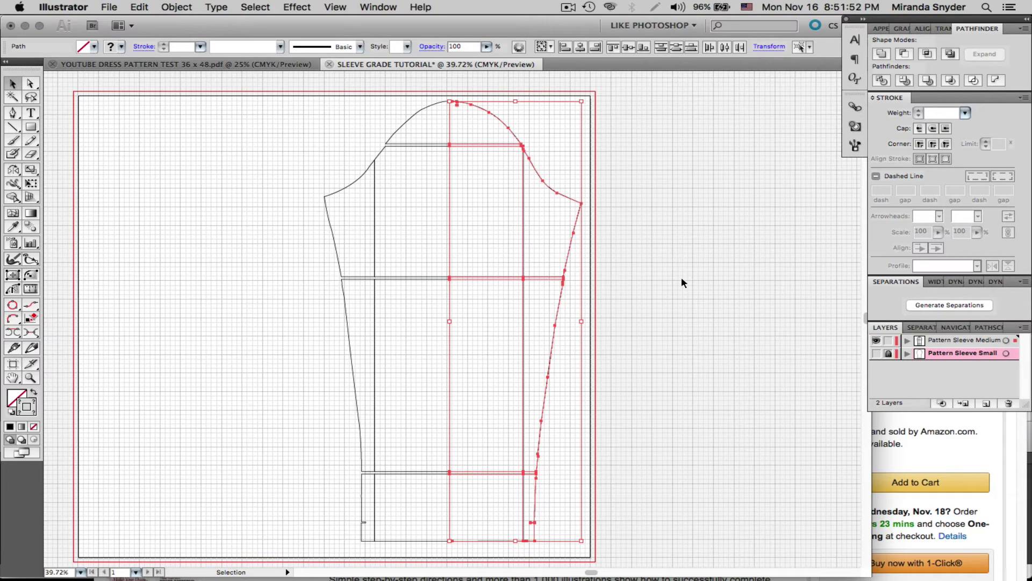
pyautogui.press('Right')
pyautogui.press('Right')
pyautogui.press('Right')
pyautogui.press('Right')
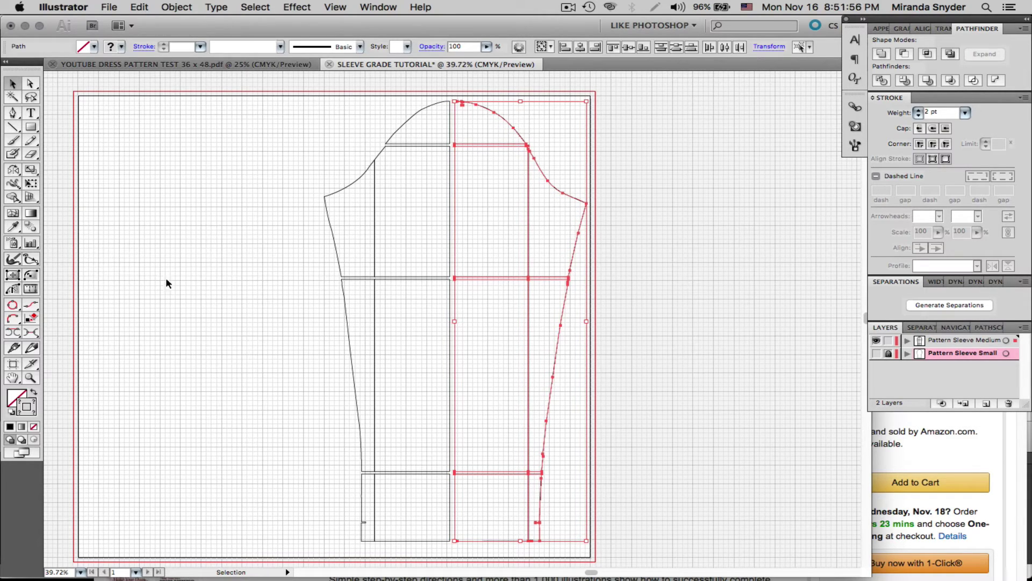
pyautogui.click(476, 318)
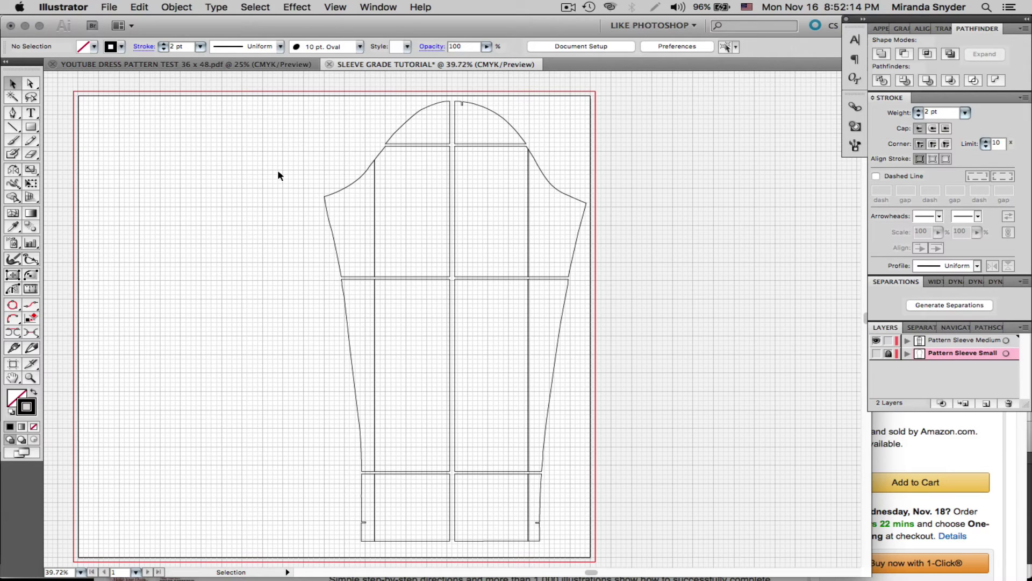
# Nudge the outer left column of underarm pieces to the left by two keyboard increments
pyautogui.moveTo(295, 148); pyautogui.dragTo(369, 551)
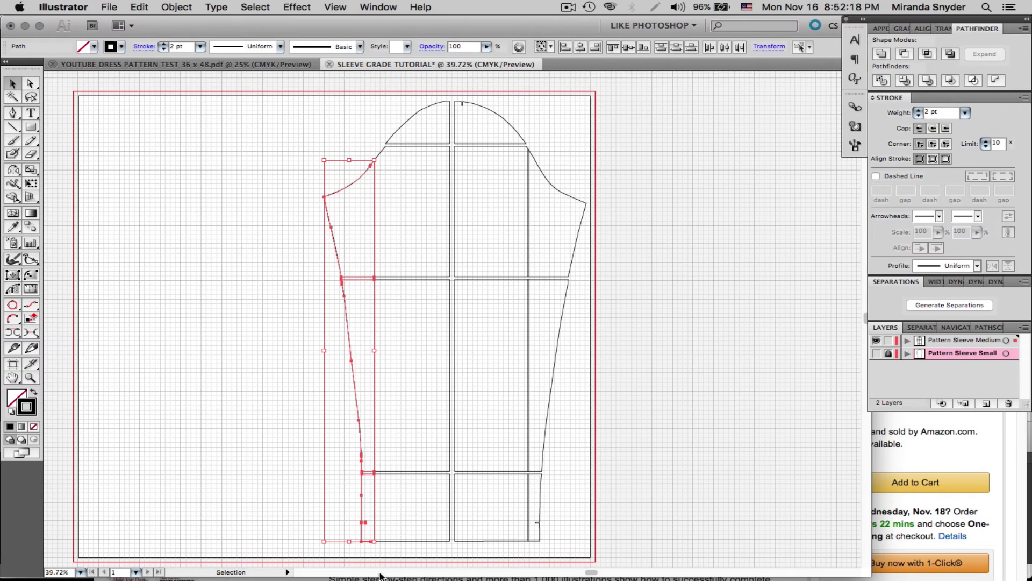
pyautogui.press('Left')
pyautogui.press('Left')
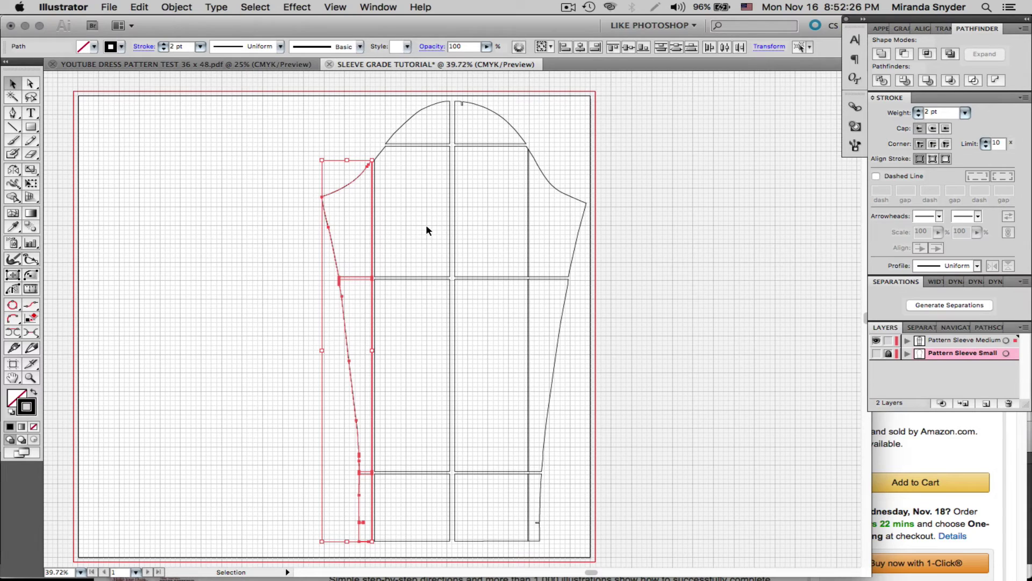
# Nudge the outer right column of underarm pieces to the right by two keyboard increments
pyautogui.click(549, 178)
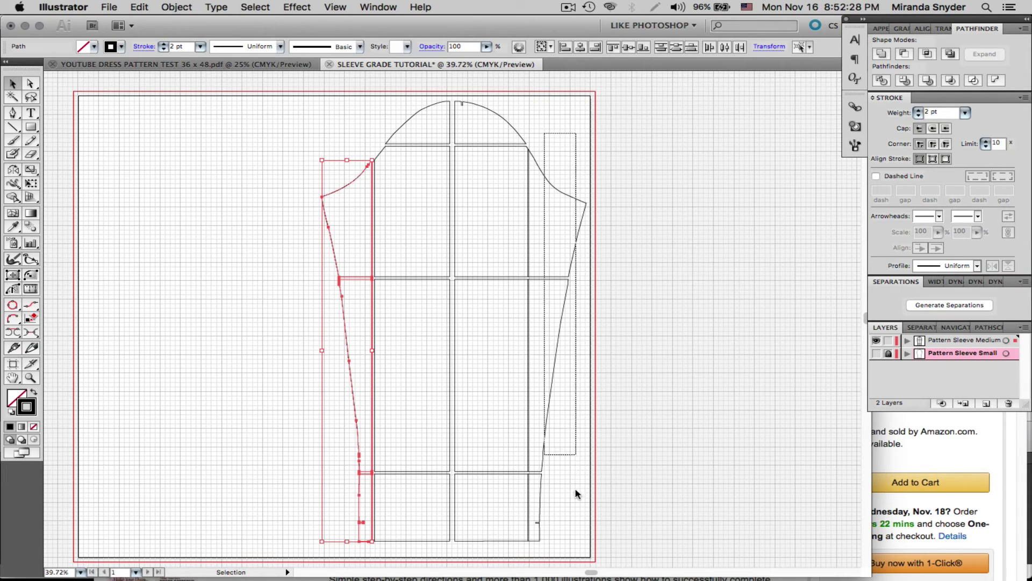
pyautogui.scroll(-3, 557, 448)
pyautogui.moveTo(559, 506); pyautogui.dragTo(531, 85)
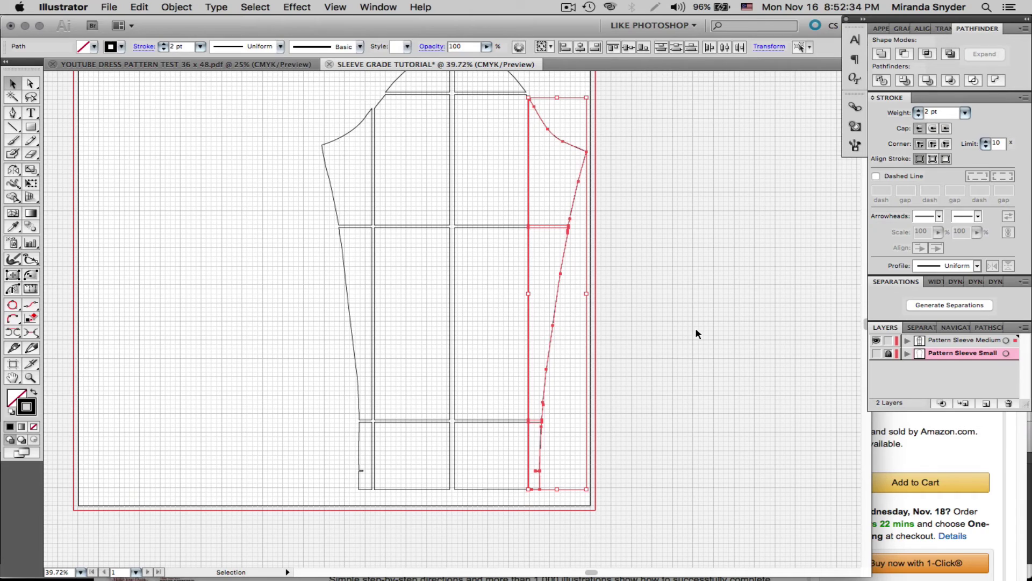
pyautogui.press('Right')
pyautogui.press('Right')
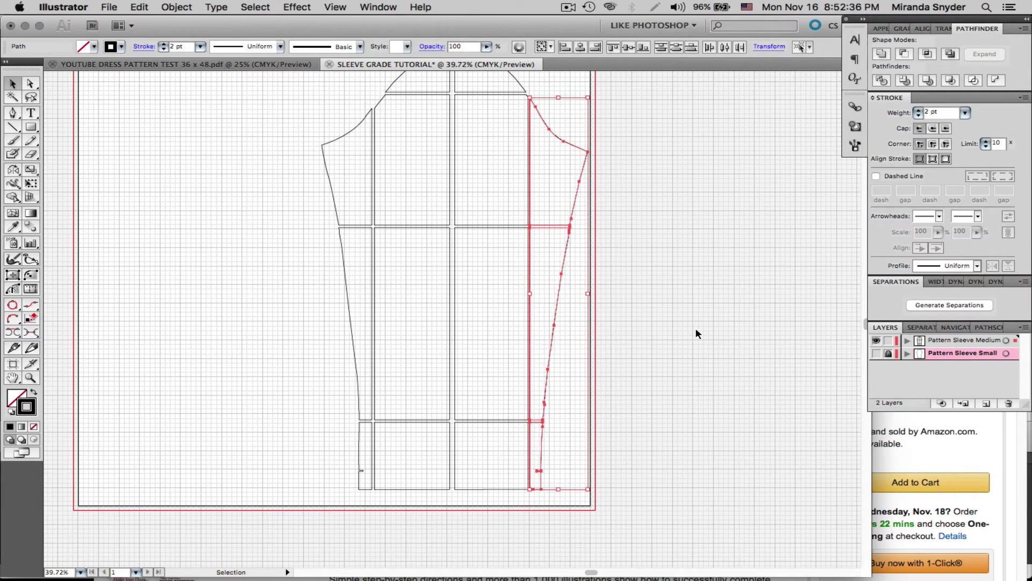
pyautogui.click(640, 403)
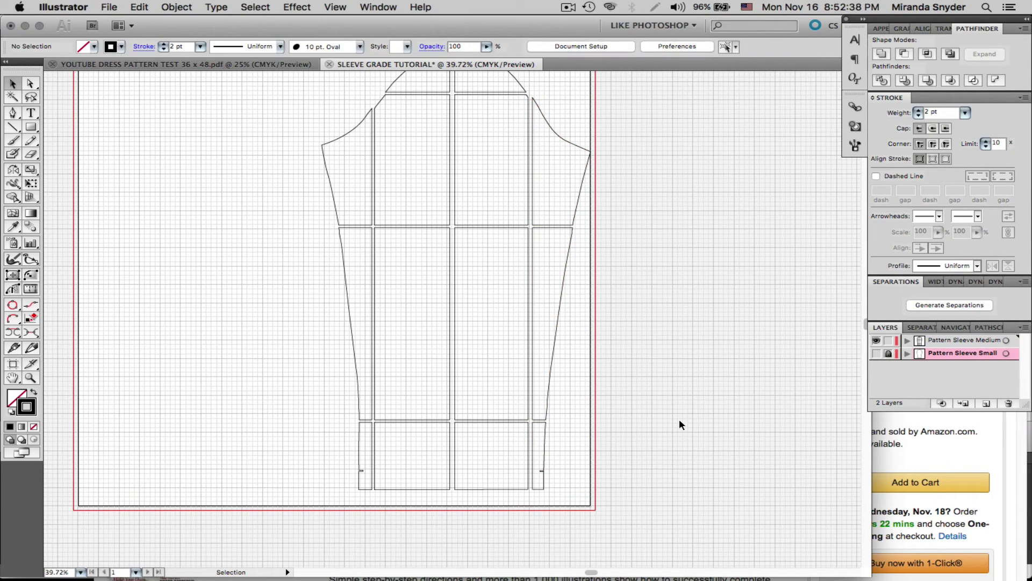
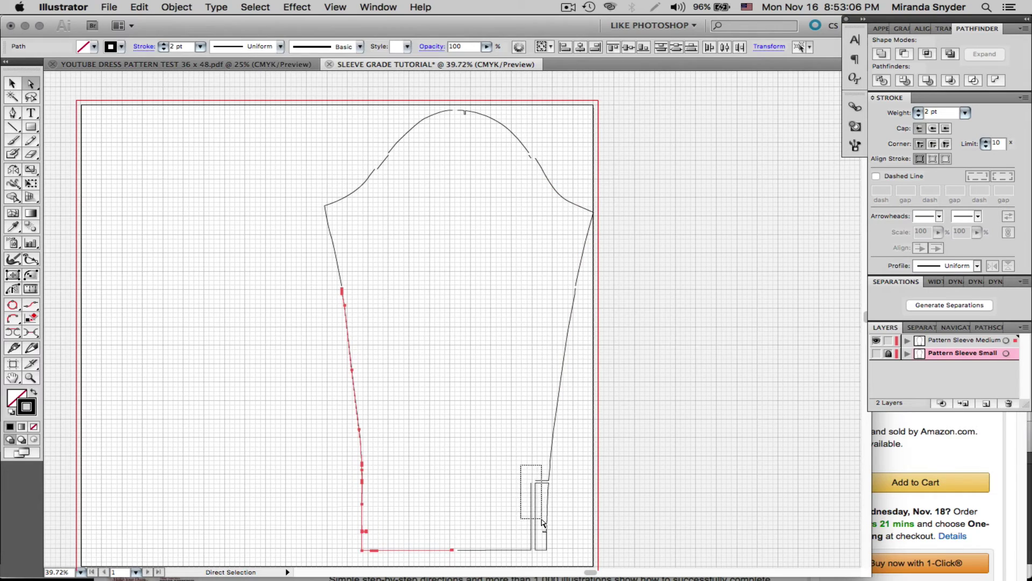
# Delete the remaining inner edges of the lower right hem piece and the short stray segments on both sides of the cap
pyautogui.click(547, 516)
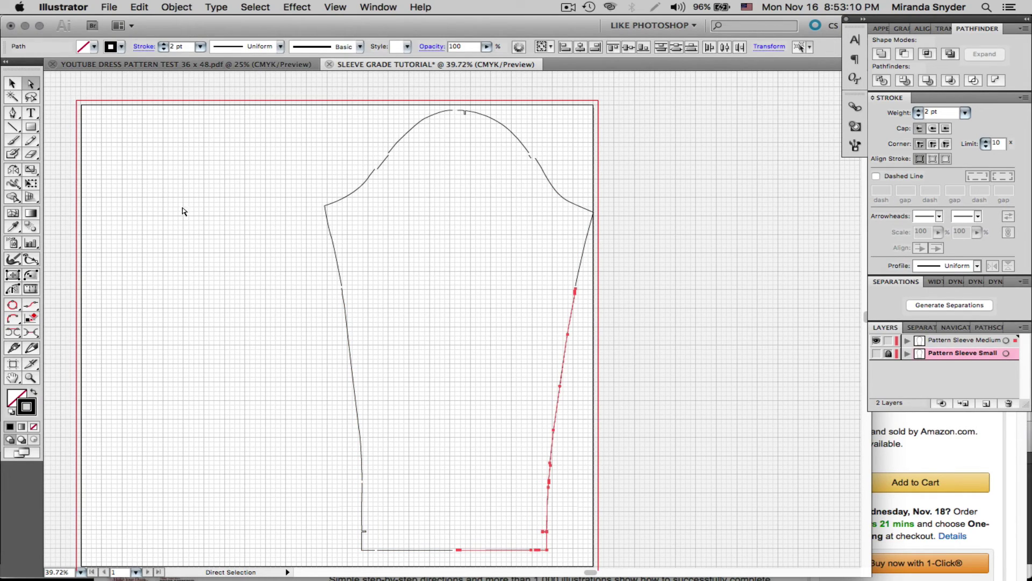
pyautogui.click(200, 279)
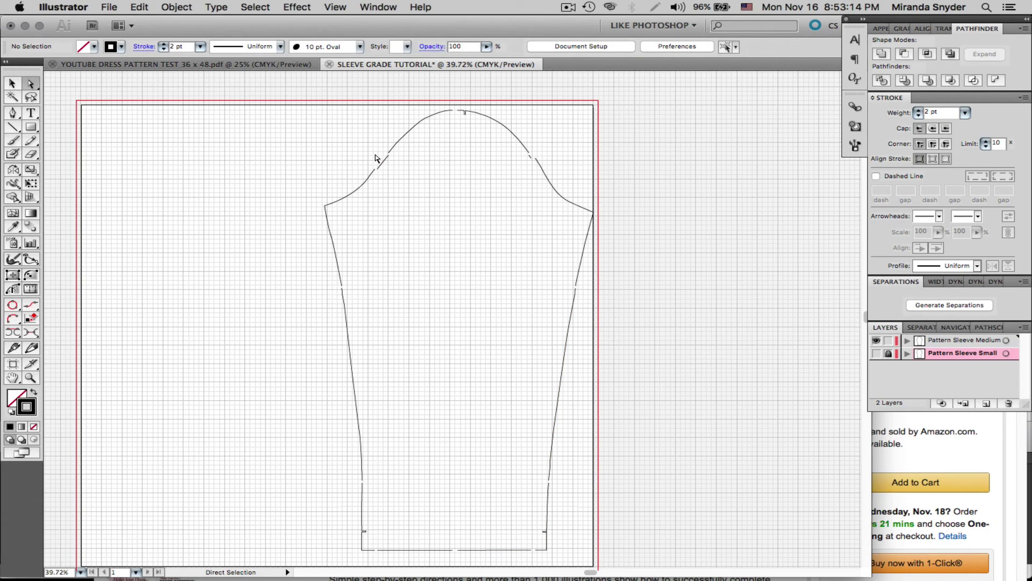
pyautogui.moveTo(376, 155); pyautogui.dragTo(390, 169)
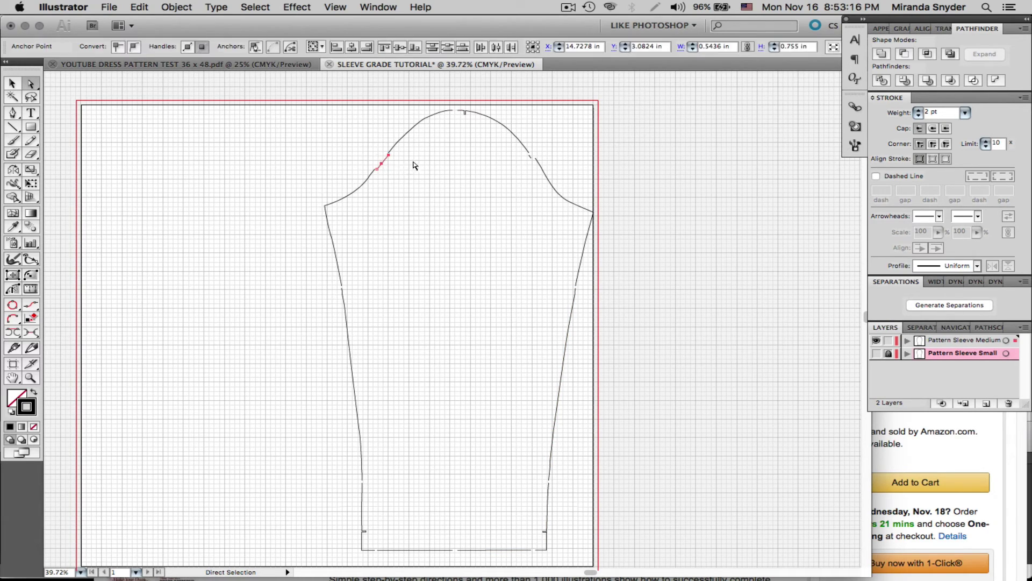
pyautogui.press('Delete')
pyautogui.moveTo(523, 155); pyautogui.dragTo(537, 168)
pyautogui.press('Delete')
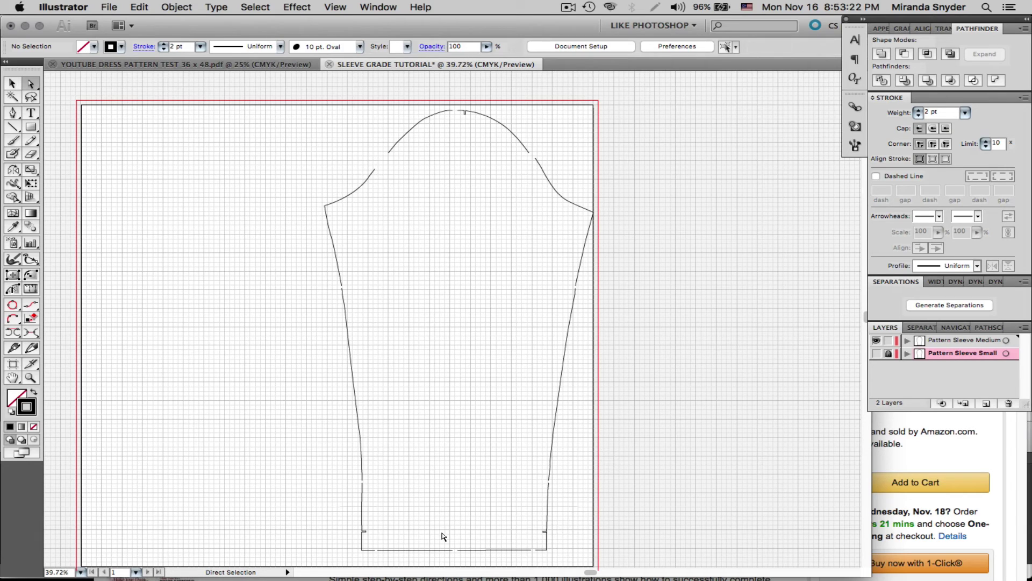
# Select all segments of the sleeve outline and join their open ends
pyautogui.click(13, 84)
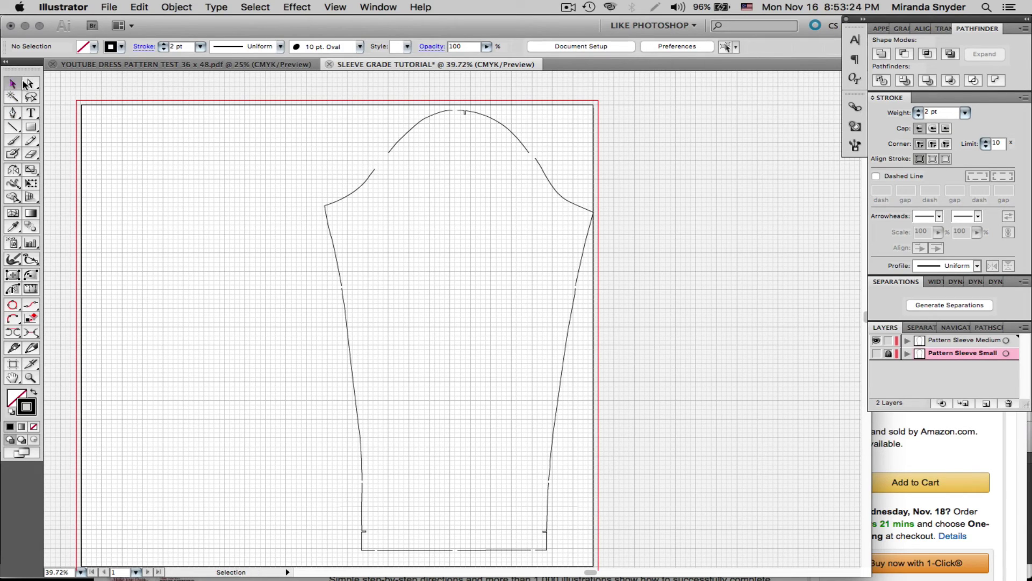
pyautogui.moveTo(283, 90); pyautogui.dragTo(660, 564)
pyautogui.press('a')
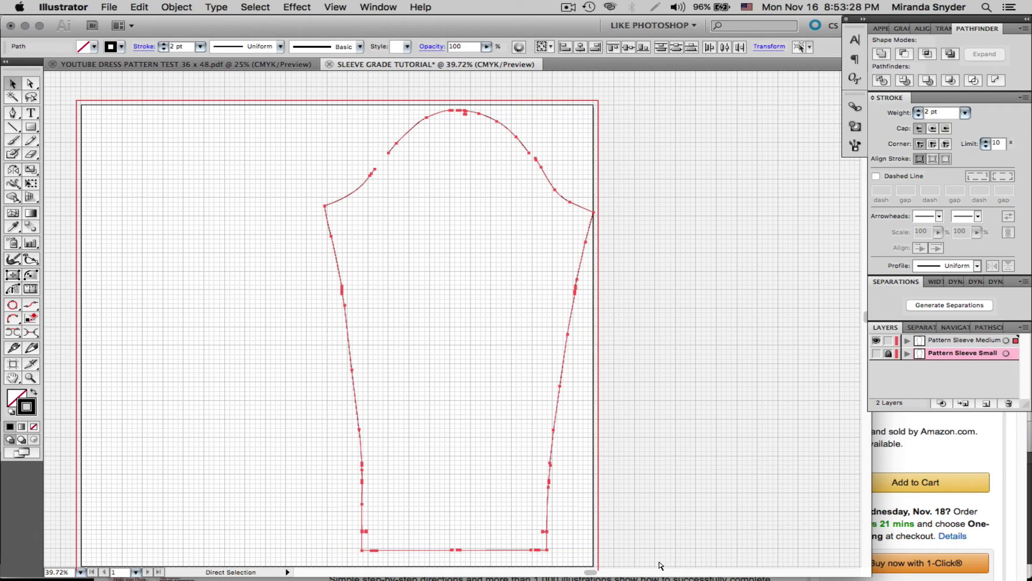
pyautogui.press('v')
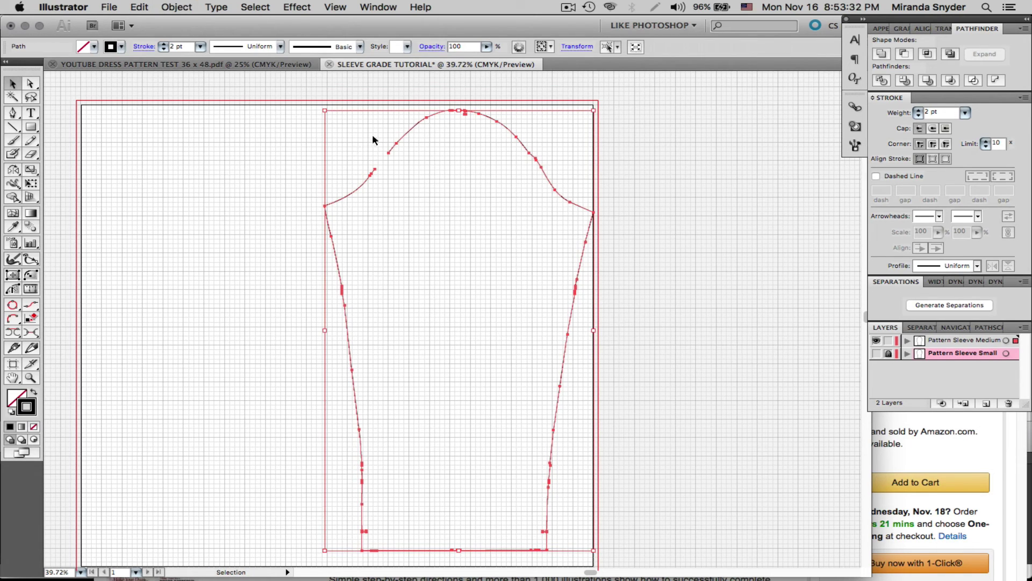
pyautogui.click(284, 196)
pyautogui.moveTo(383, 161); pyautogui.dragTo(390, 170)
pyautogui.click(310, 179)
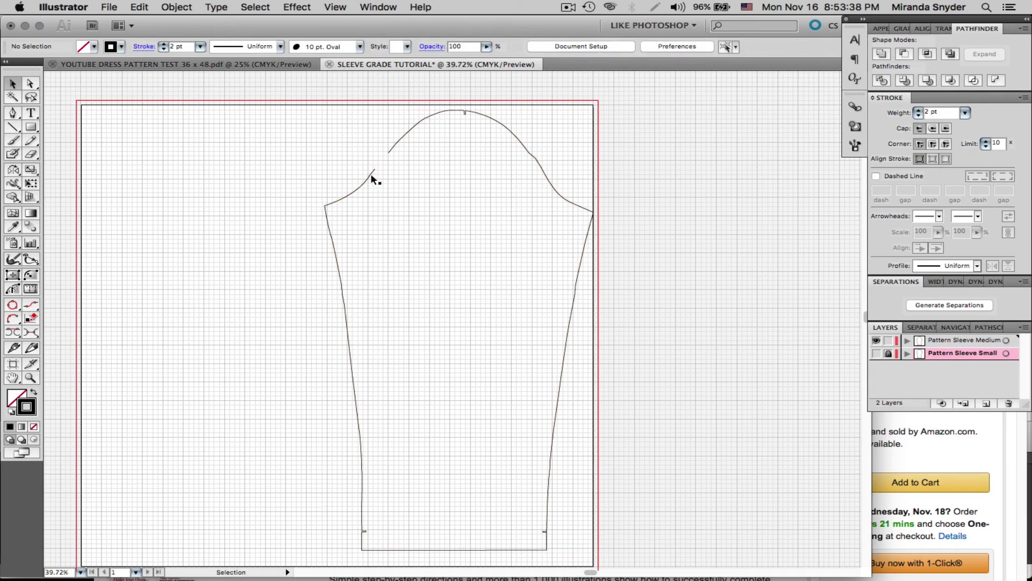
# Join the two open endpoints across the gap on the left side of the sleeve cap
pyautogui.press('a')
pyautogui.moveTo(356, 138); pyautogui.dragTo(401, 177)
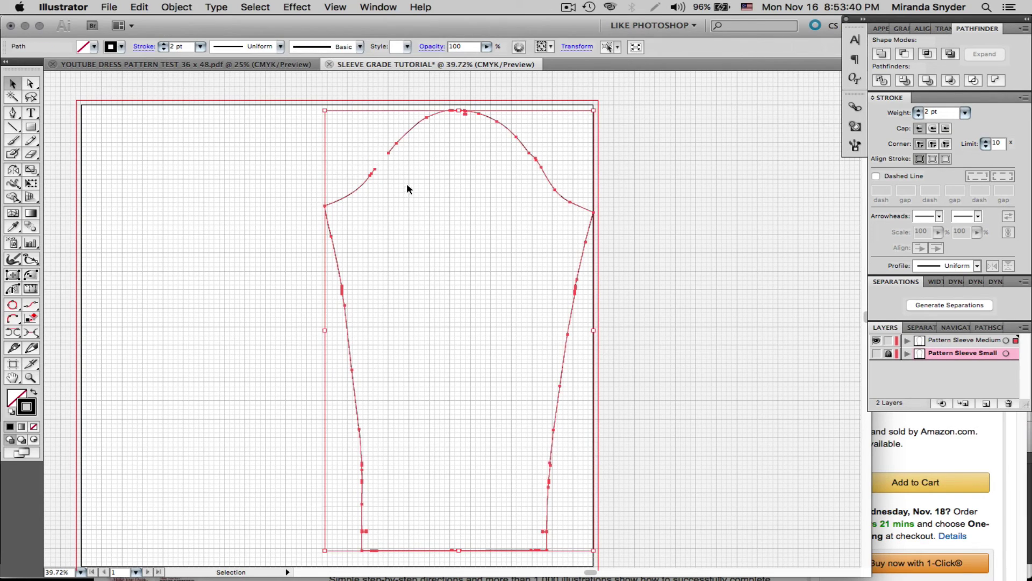
pyautogui.press('super+j')
pyautogui.press('v')
pyautogui.click(570, 164)
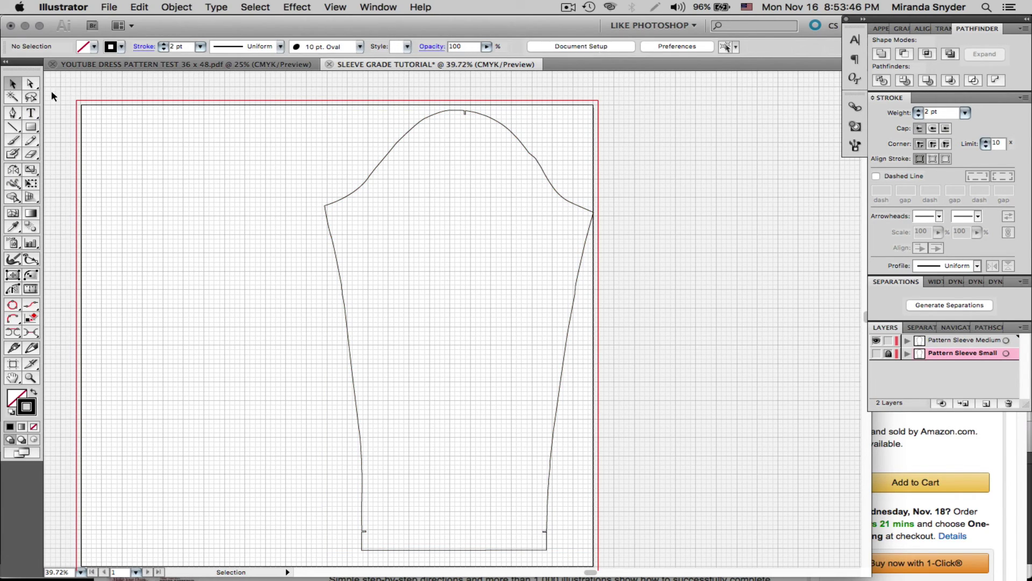
# Smooth the kink on the right side of the medium sleeve's cap by repositioning two anchor points along the curve
pyautogui.click(31, 378)
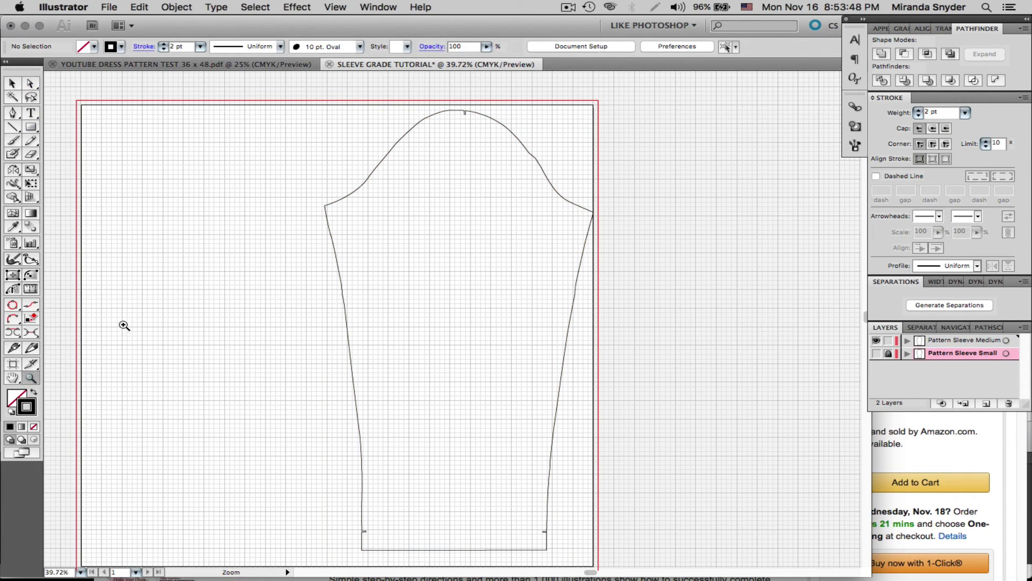
pyautogui.moveTo(519, 140); pyautogui.dragTo(551, 188)
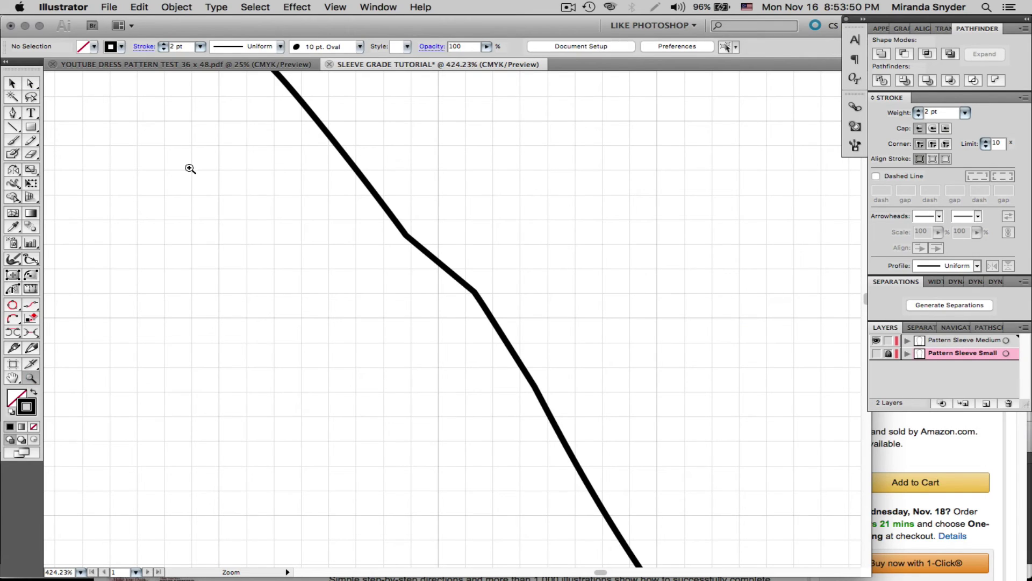
pyautogui.click(31, 83)
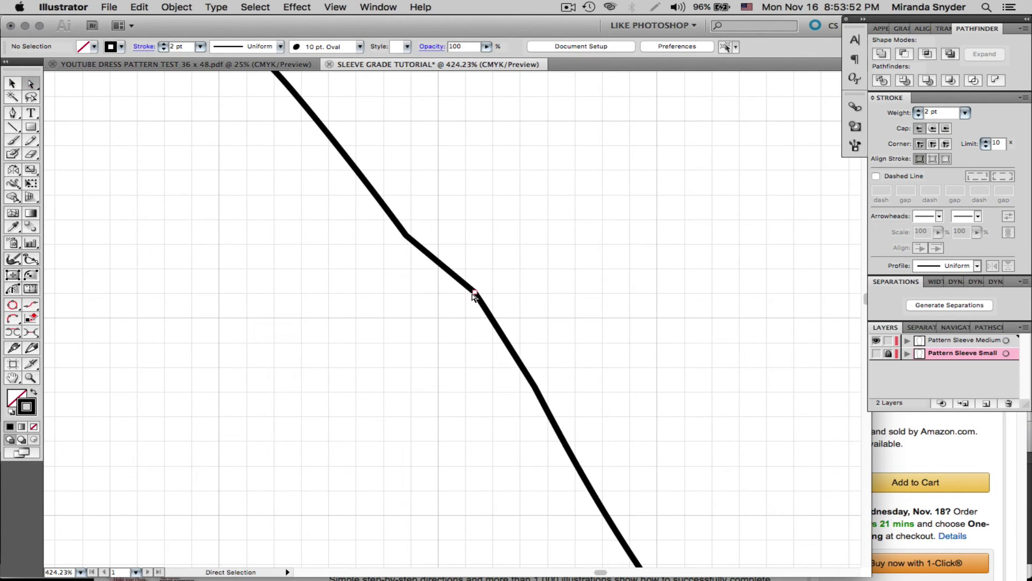
pyautogui.moveTo(476, 295); pyautogui.dragTo(484, 317)
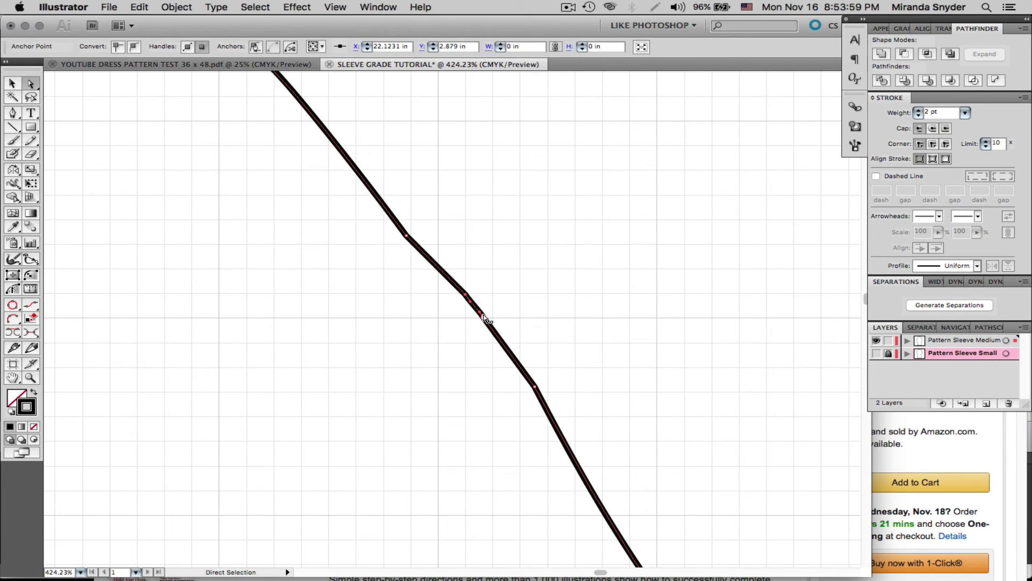
pyautogui.click(536, 387)
pyautogui.moveTo(535, 387); pyautogui.dragTo(531, 389)
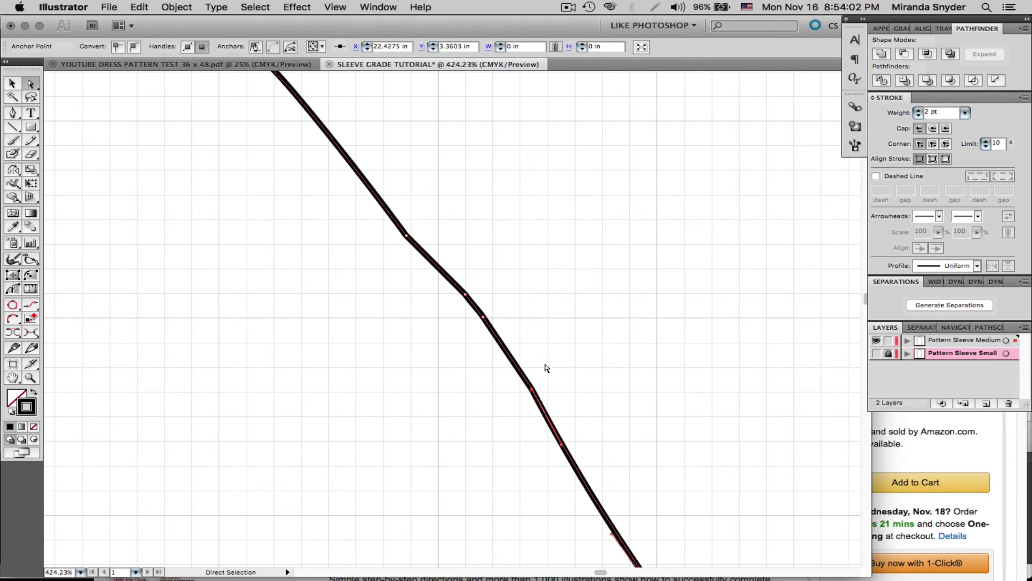
# Inspect the whole medium sleeve and select its outline to check that it is one continuous path
pyautogui.press('super+minus')
pyautogui.press('super+minus')
pyautogui.press('super+minus')
pyautogui.press('super+minus')
pyautogui.press('super+minus')
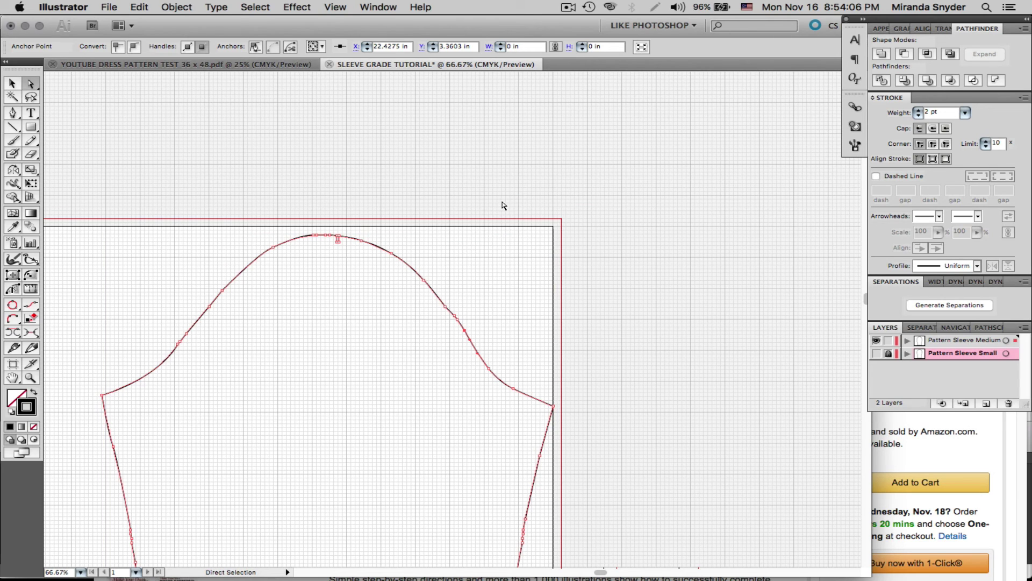
pyautogui.press('super+minus')
pyautogui.press('space')
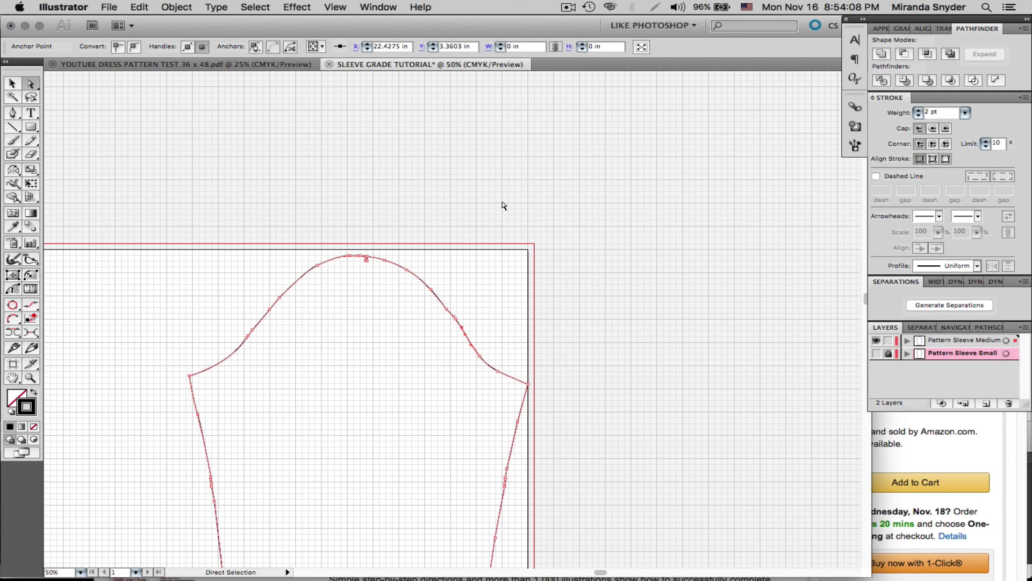
pyautogui.moveTo(442, 347); pyautogui.dragTo(429, 150)
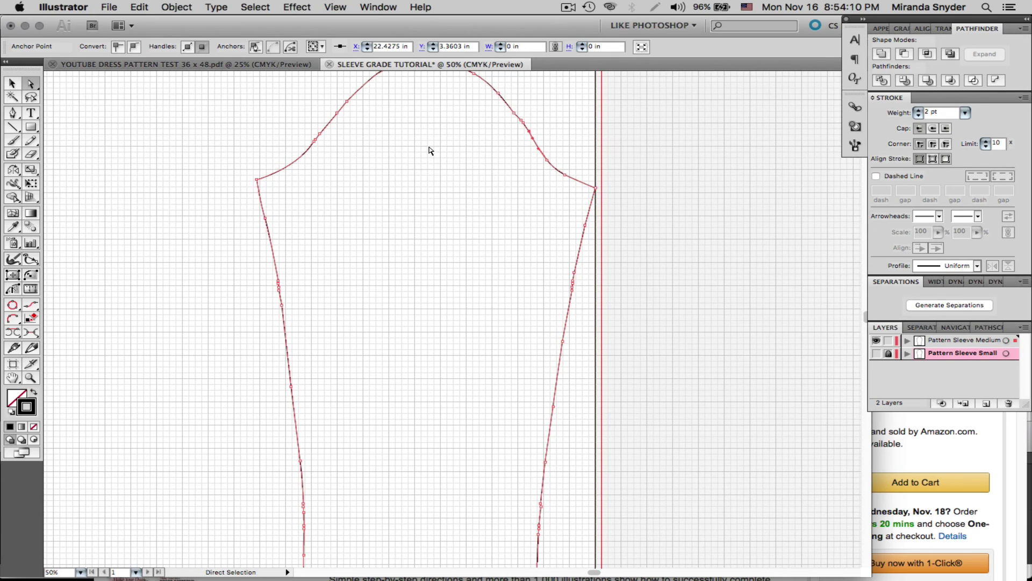
pyautogui.press('super+minus')
pyautogui.click(599, 342)
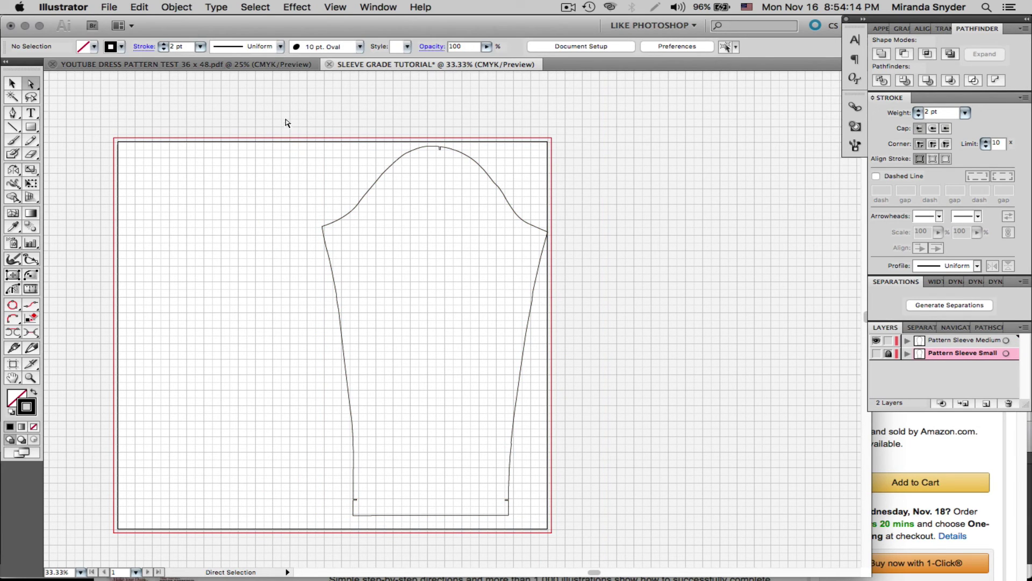
pyautogui.moveTo(288, 122); pyautogui.dragTo(579, 525)
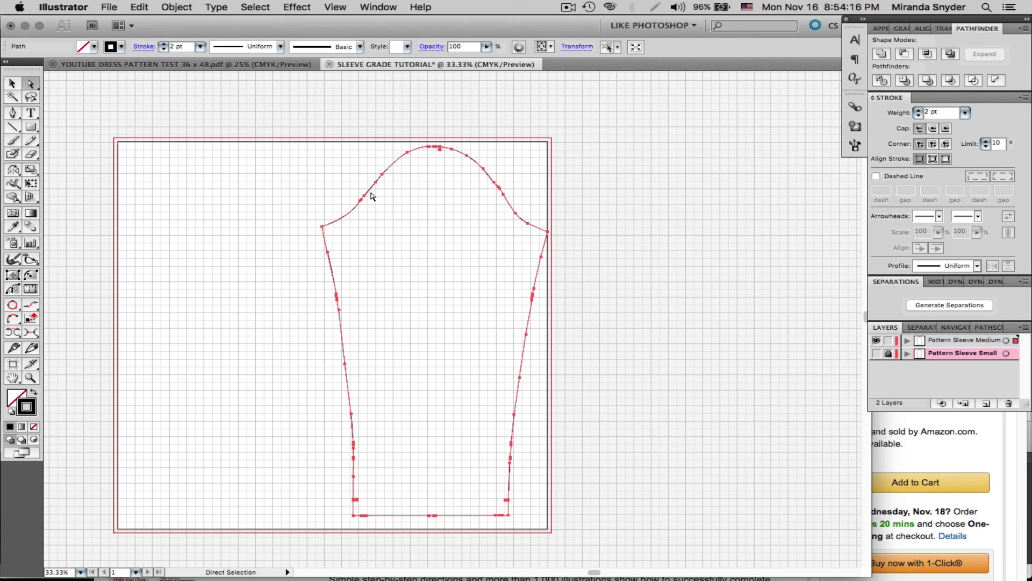
pyautogui.moveTo(368, 191); pyautogui.dragTo(339, 199)
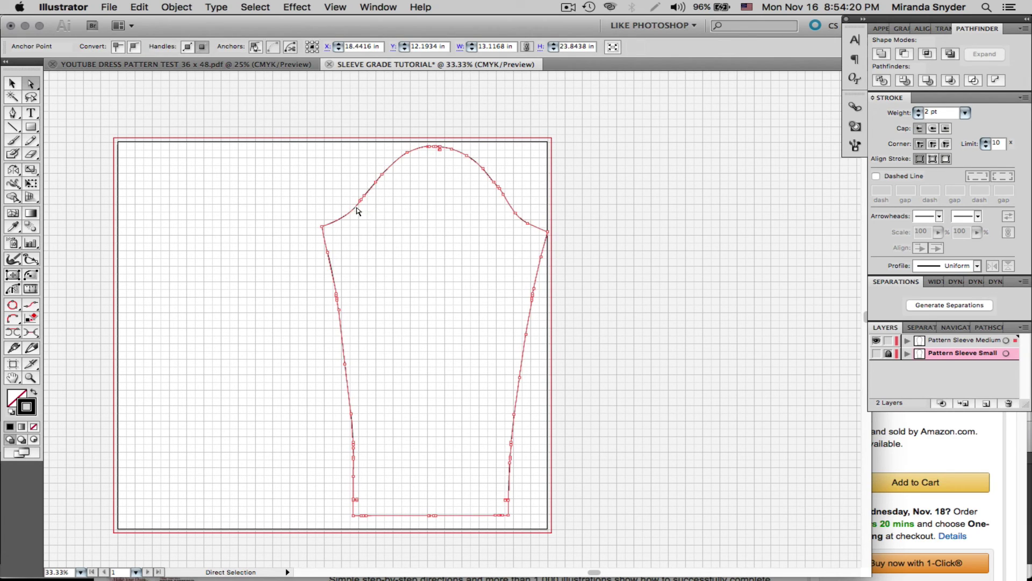
# Show and unlock the Pattern Sleeve Small layer
pyautogui.click(877, 354)
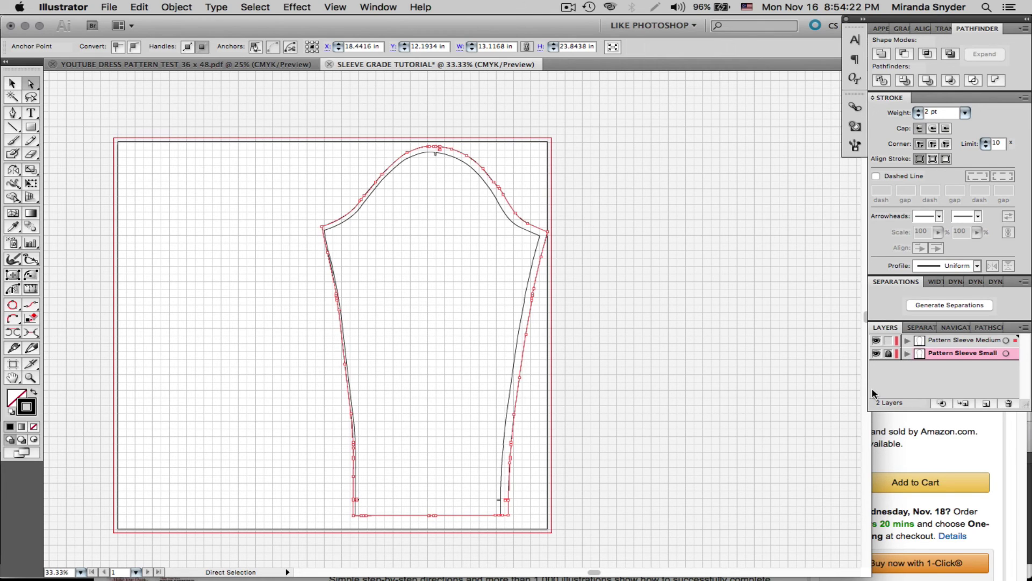
pyautogui.click(352, 224)
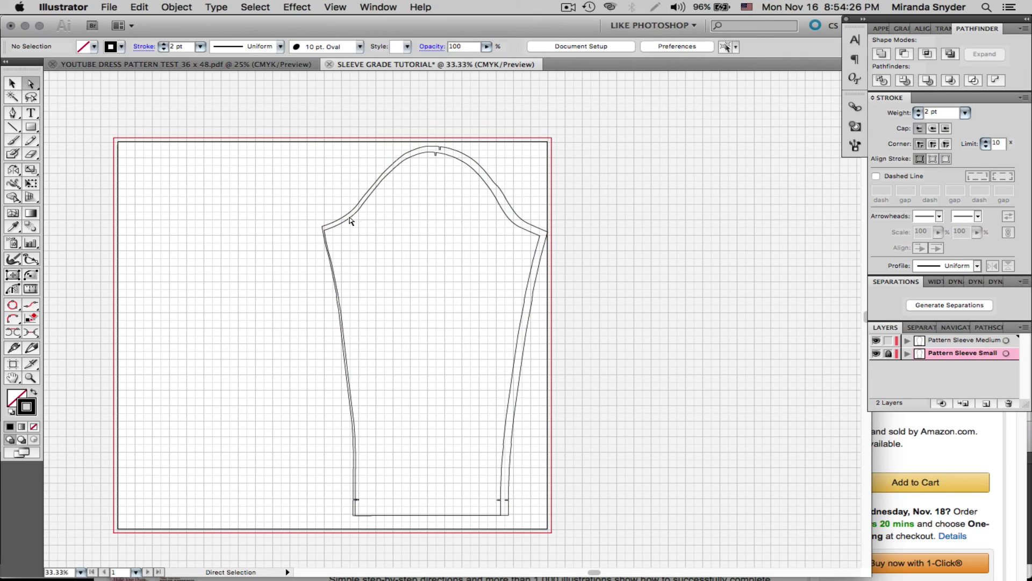
pyautogui.click(888, 353)
# Centre the small sleeve horizontally inside the medium sleeve and line up their hems
pyautogui.click(330, 221)
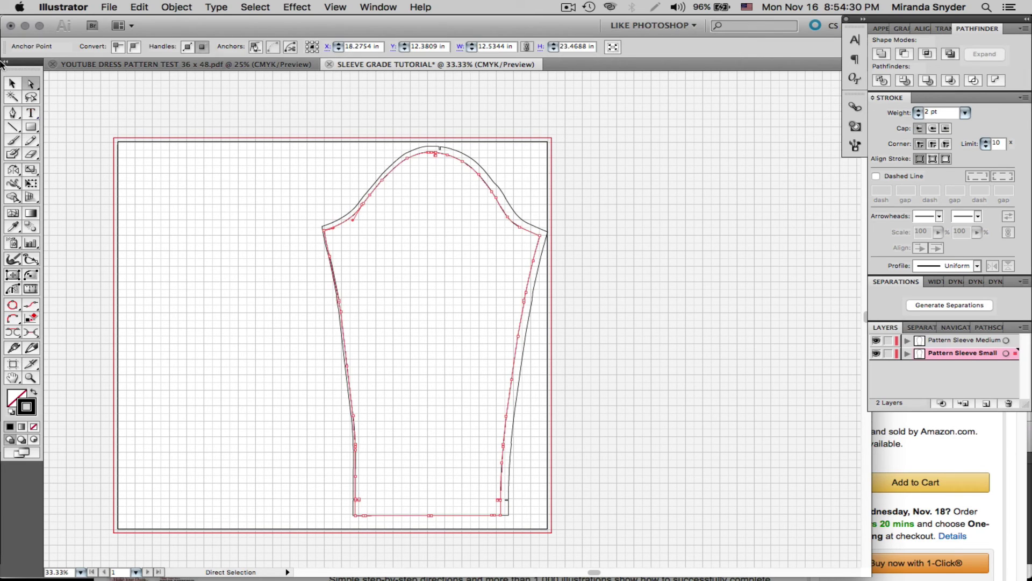
pyautogui.click(12, 84)
pyautogui.click(340, 211)
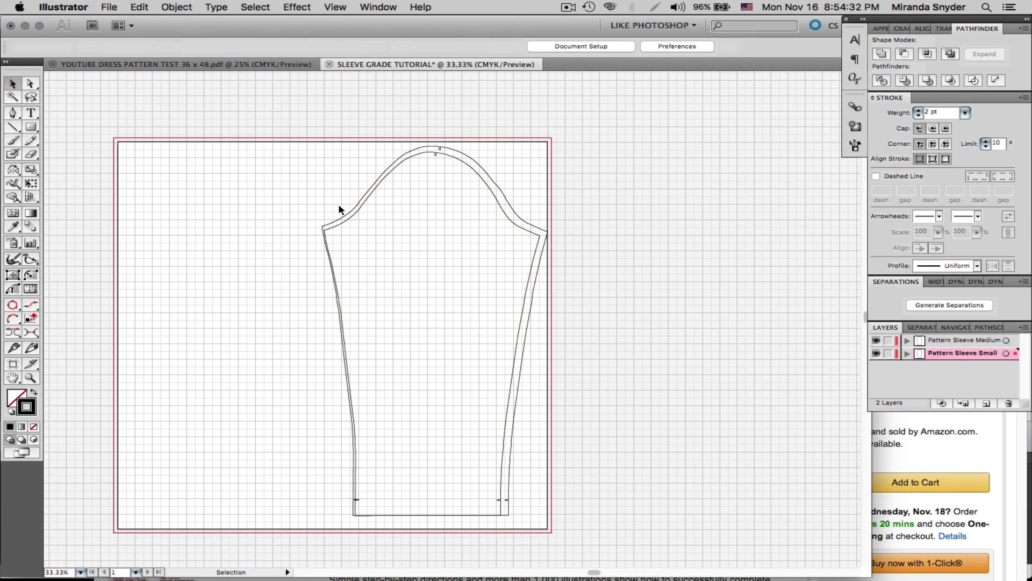
pyautogui.moveTo(353, 212); pyautogui.dragTo(355, 212)
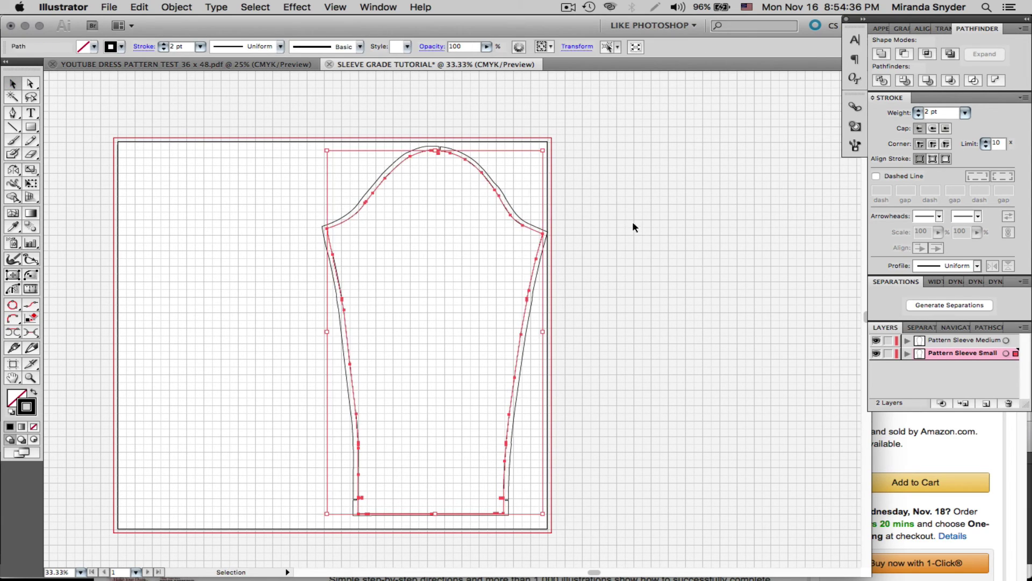
pyautogui.click(636, 304)
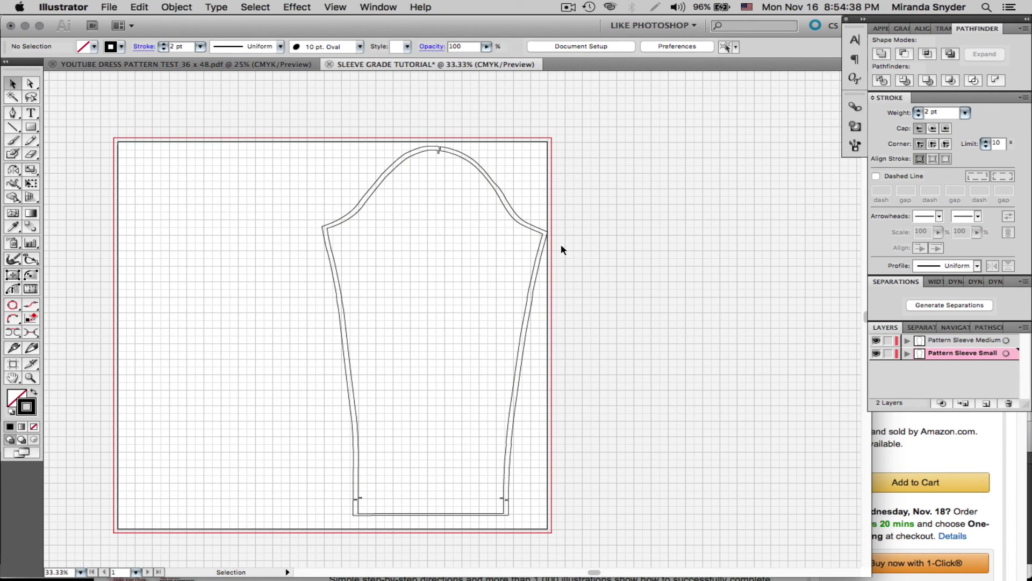
pyautogui.click(426, 514)
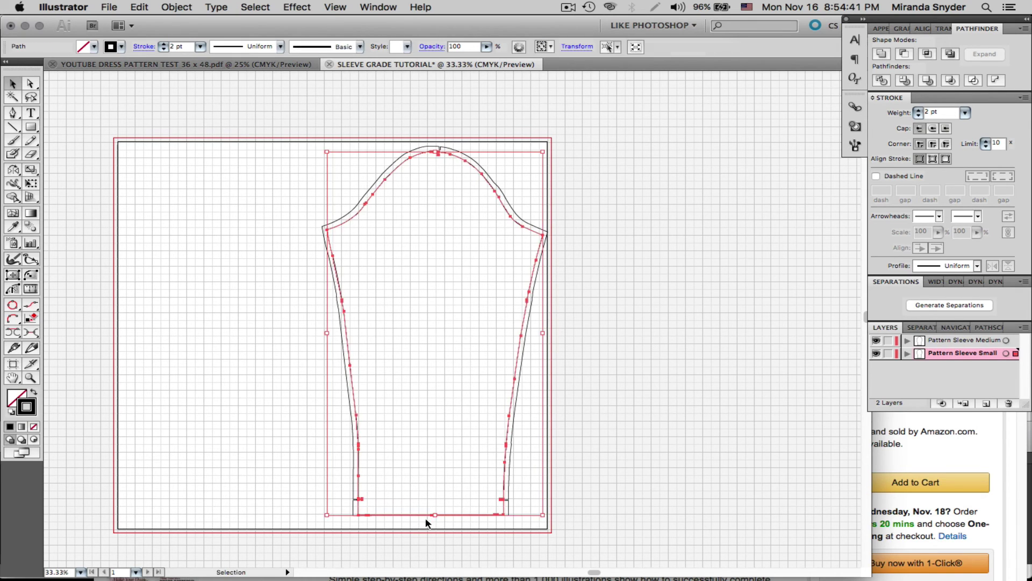
pyautogui.click(596, 379)
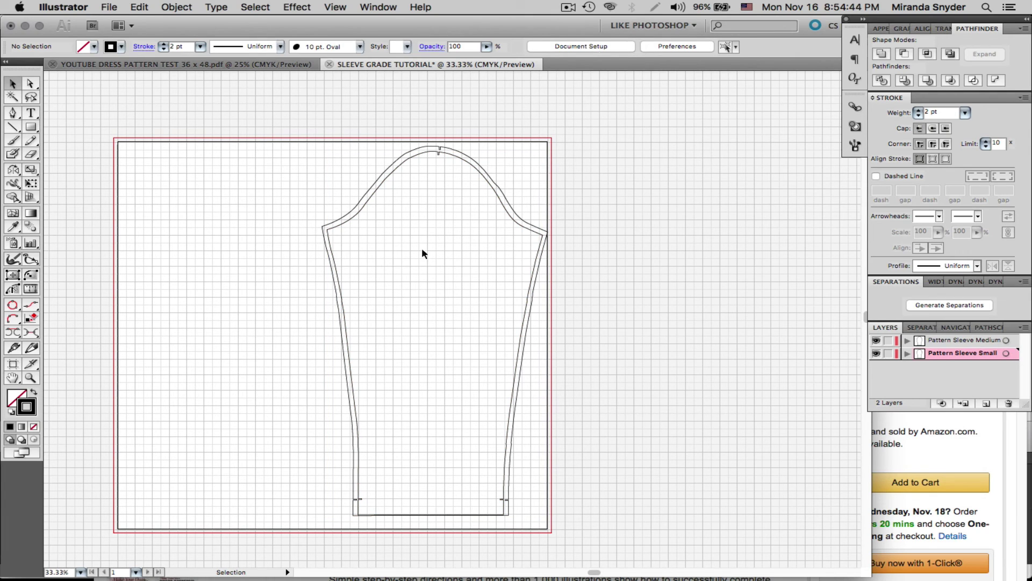
# Move the small sleeve so its left underarm corner and side seam line up with those of the medium sleeve
pyautogui.moveTo(413, 153); pyautogui.dragTo(407, 156)
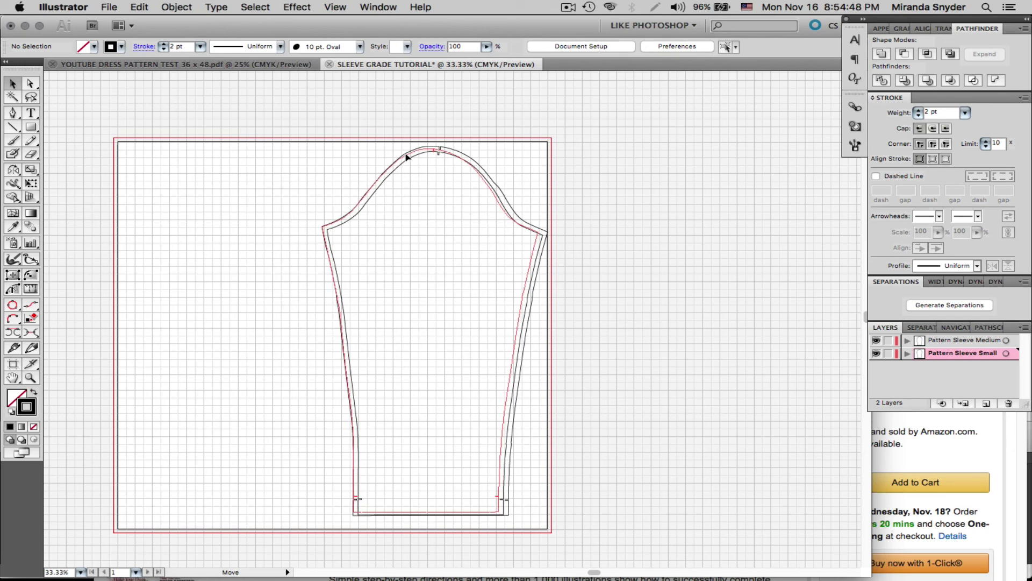
pyautogui.moveTo(407, 157); pyautogui.dragTo(407, 157)
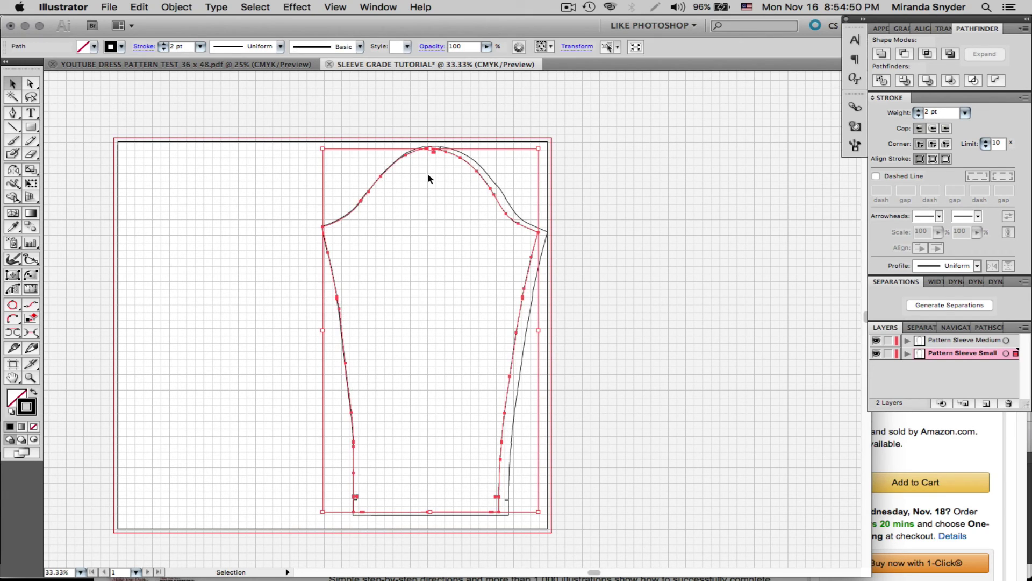
pyautogui.click(263, 372)
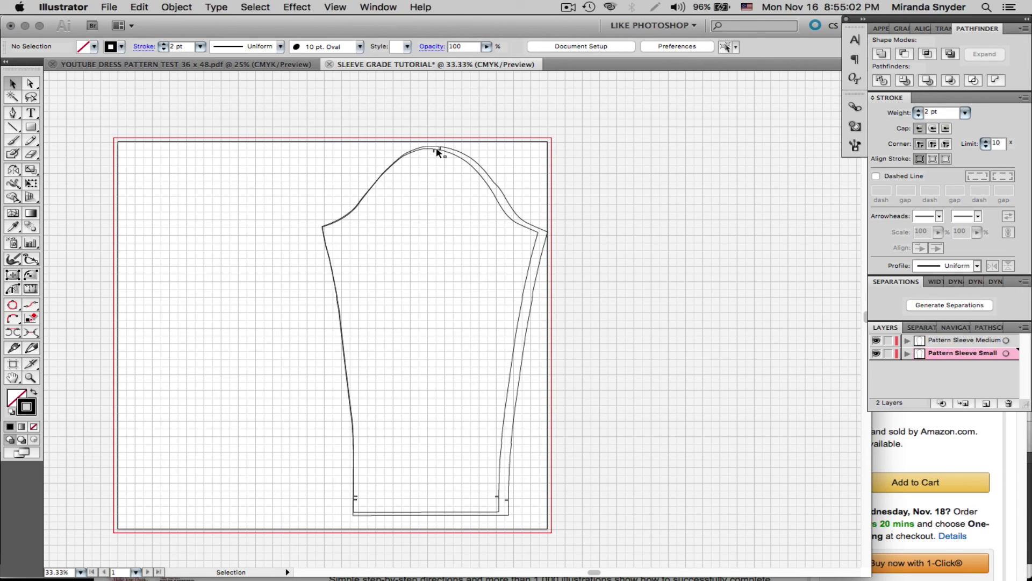
# Place the medium sleeve to the left of the small one and shift both together to centre them across the artboard
pyautogui.moveTo(437, 151); pyautogui.dragTo(208, 144)
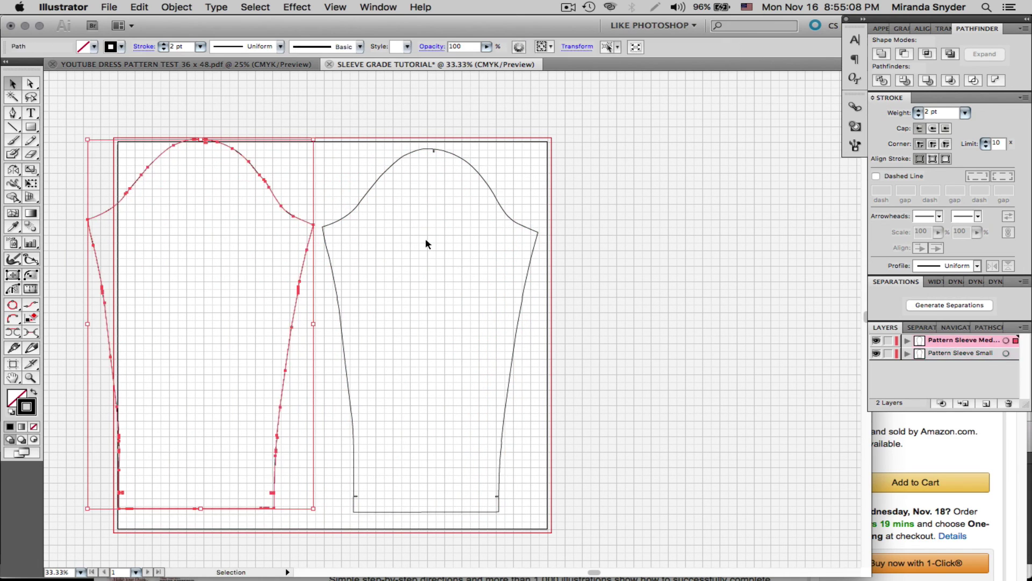
pyautogui.click(551, 270)
pyautogui.moveTo(65, 119); pyautogui.dragTo(548, 479)
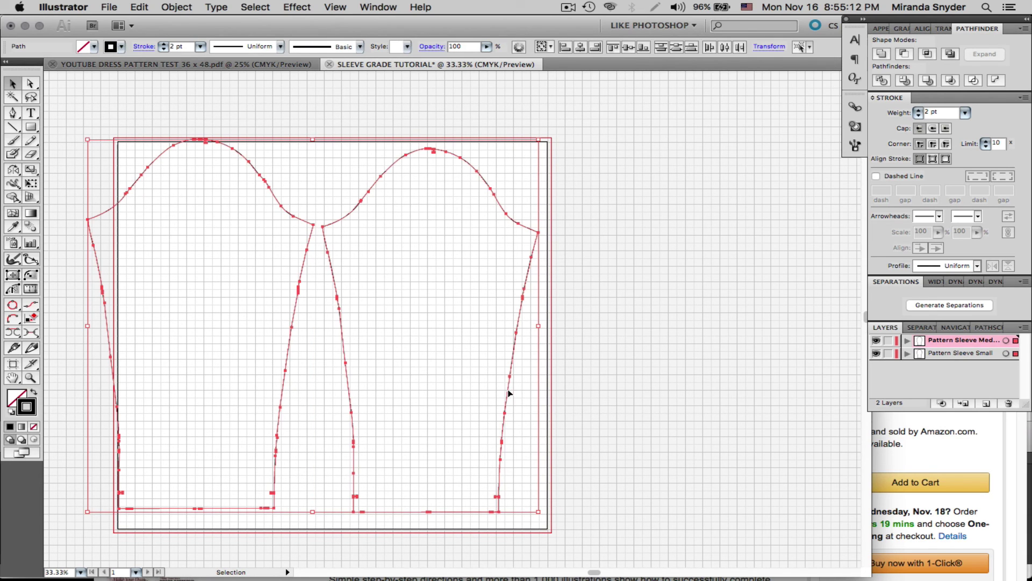
pyautogui.moveTo(509, 393); pyautogui.dragTo(525, 399)
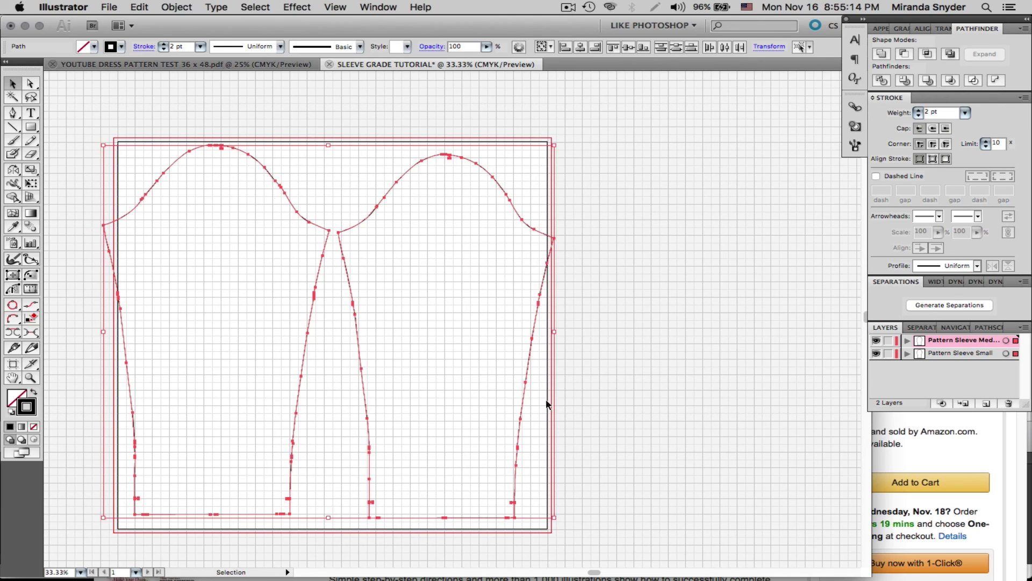
pyautogui.click(637, 386)
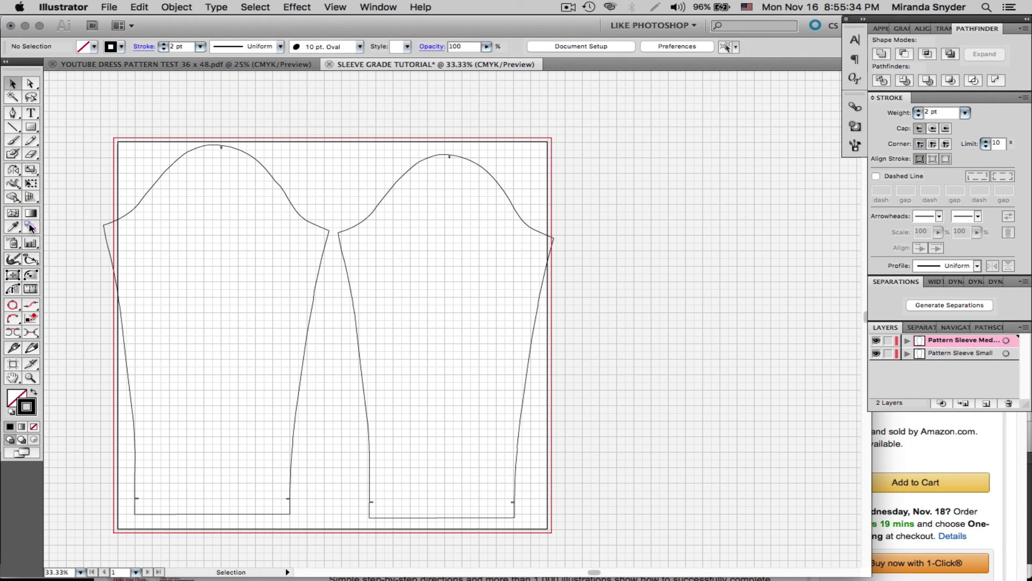
# Move the medium sleeve over the small one so the two are nested with an even margin and aligned hems
pyautogui.click(172, 163)
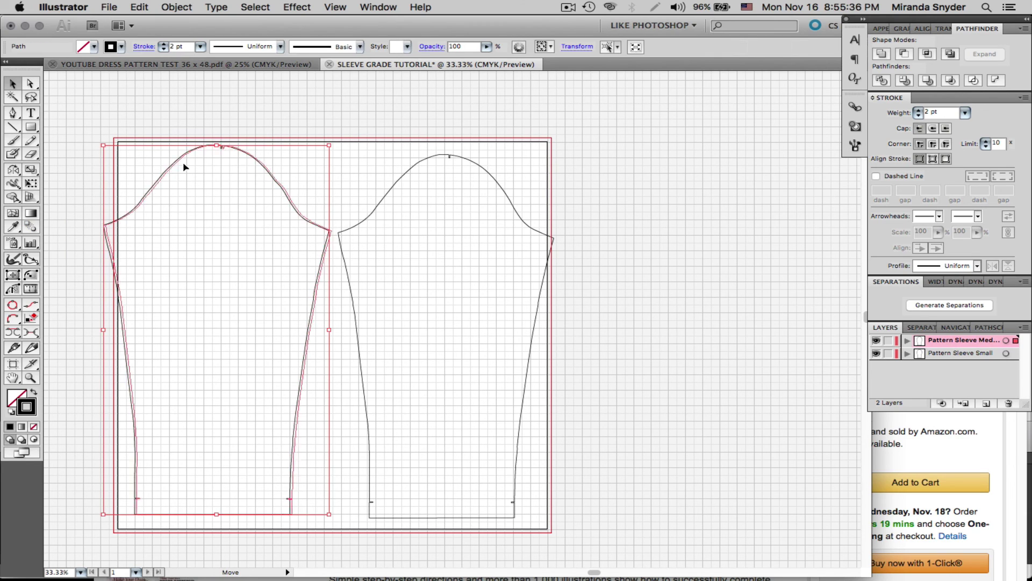
pyautogui.moveTo(182, 163); pyautogui.dragTo(402, 172)
pyautogui.click(225, 227)
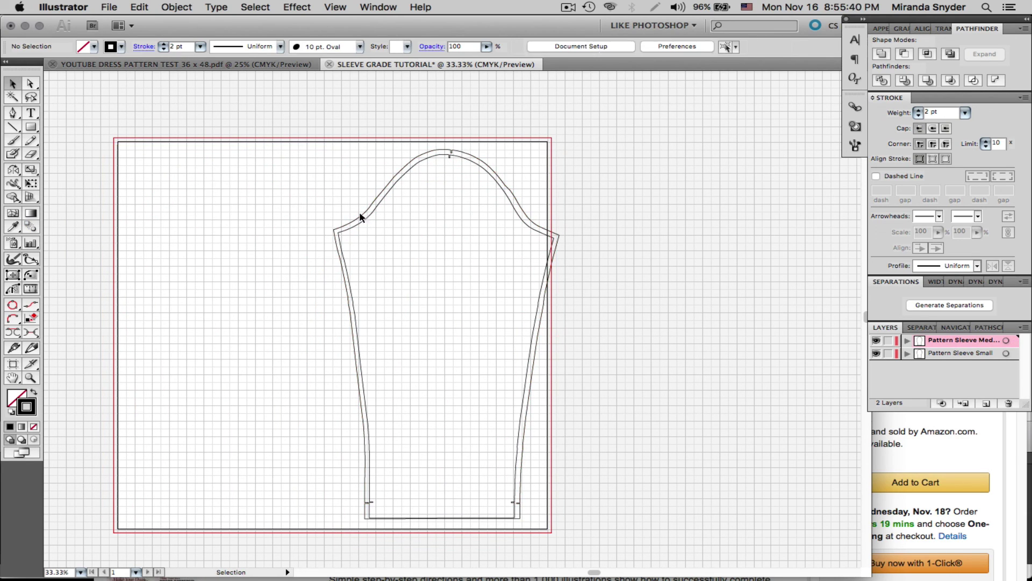
# Select both sleeves and blend them from their left underarm corners to generate an in-between size
pyautogui.press('super+a')
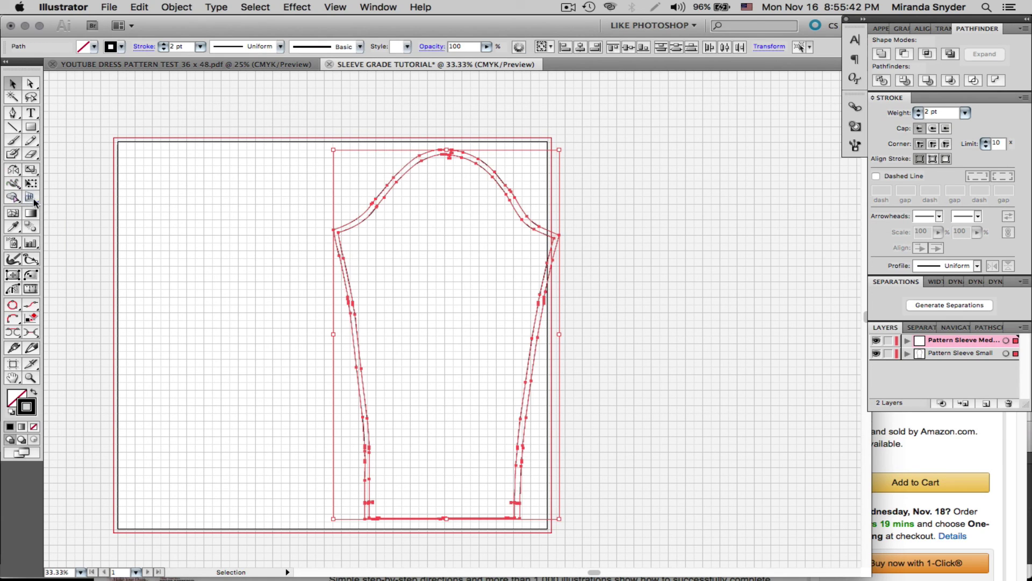
pyautogui.click(31, 227)
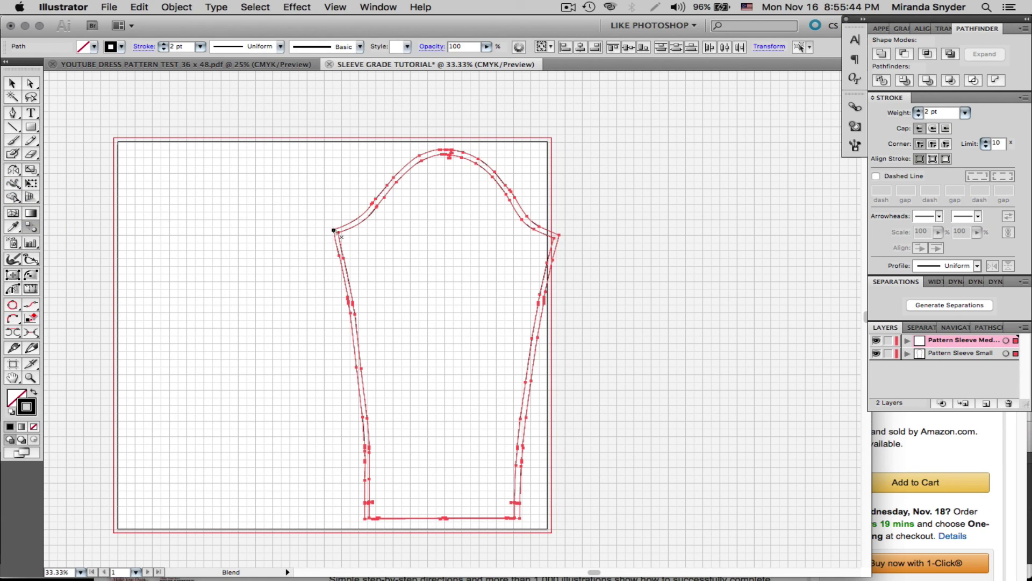
pyautogui.click(338, 234)
pyautogui.click(333, 230)
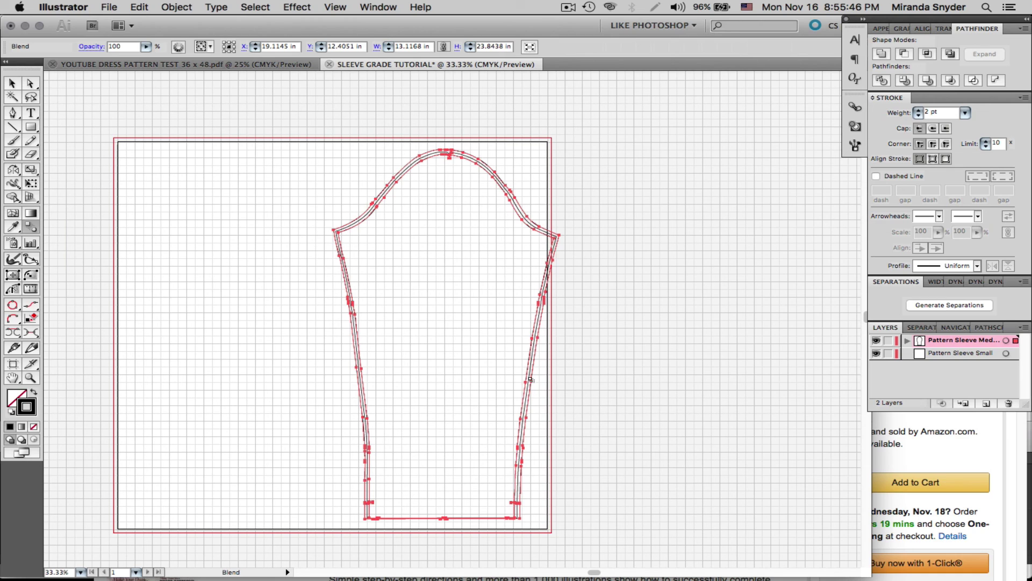
pyautogui.click(12, 83)
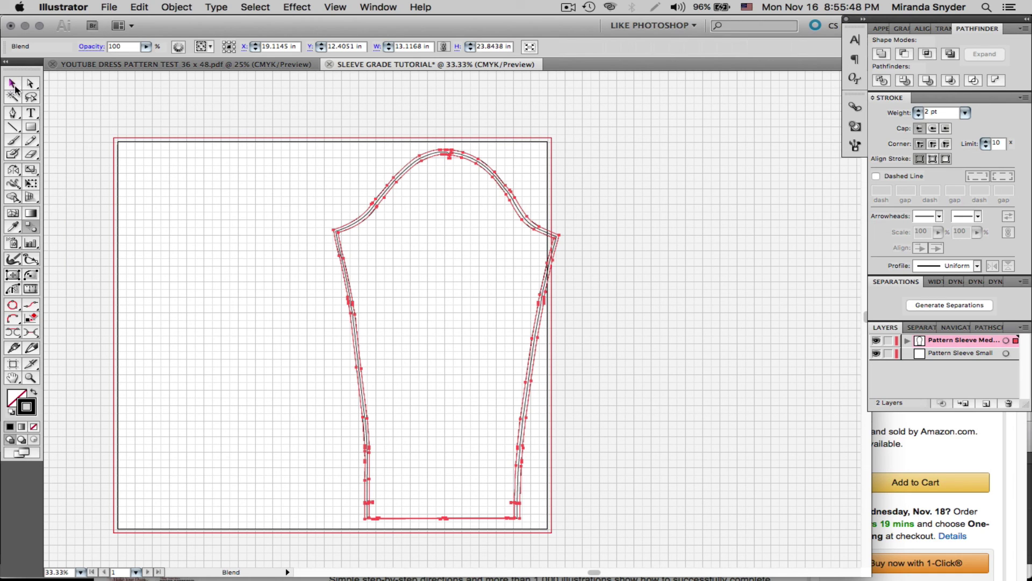
pyautogui.click(235, 223)
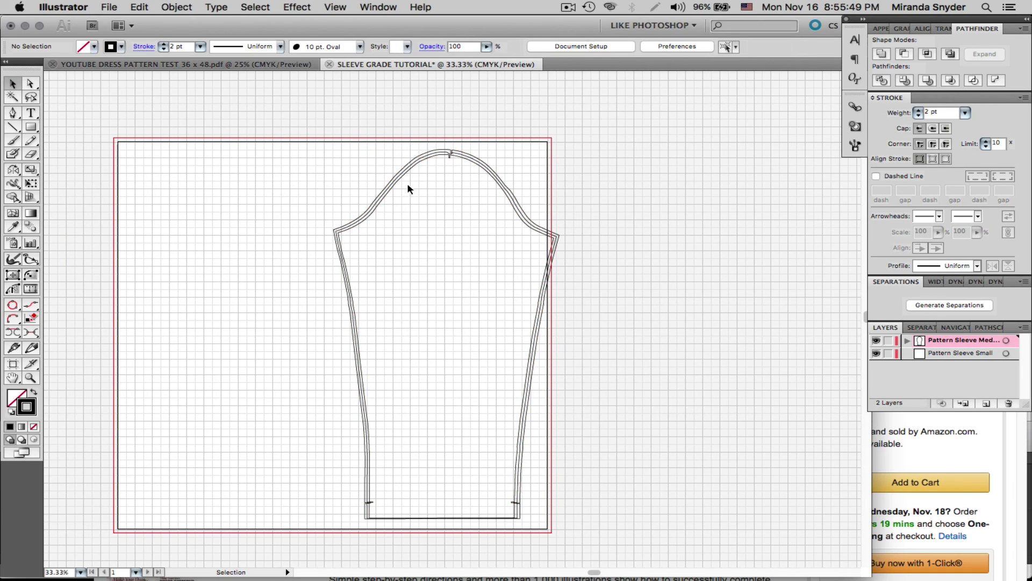
pyautogui.click(416, 257)
pyautogui.click(139, 7)
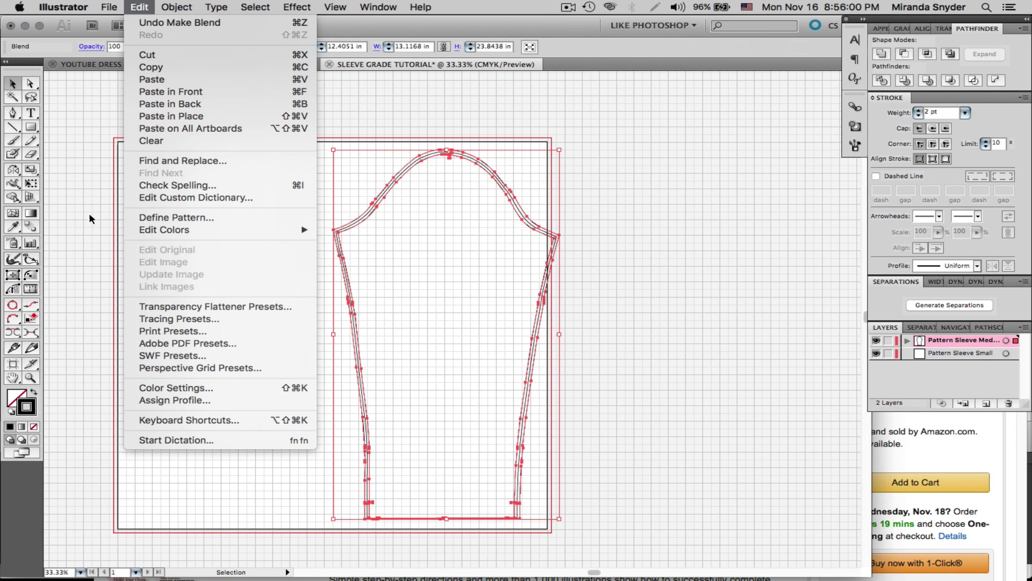
pyautogui.click(597, 66)
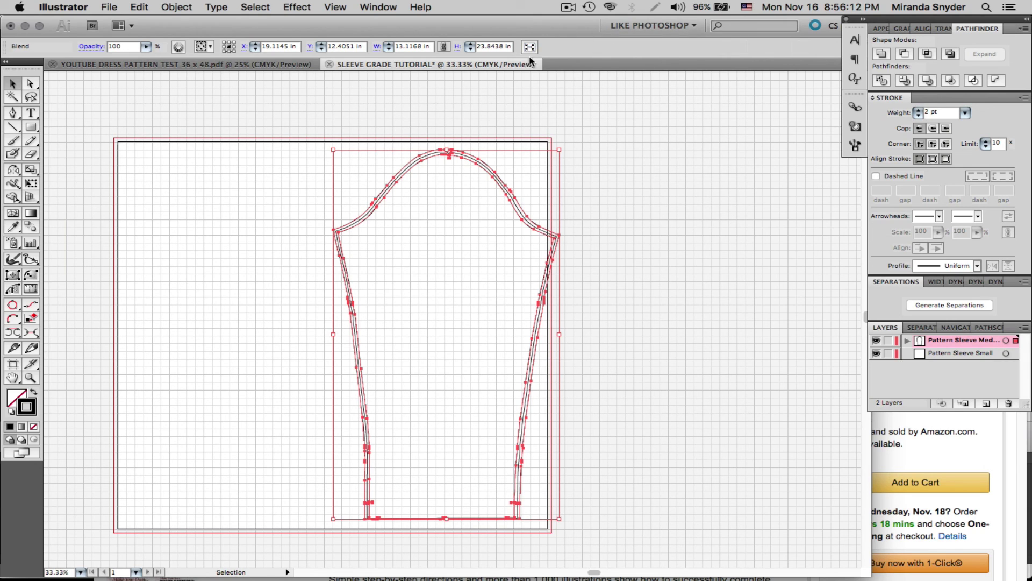
pyautogui.click(197, 264)
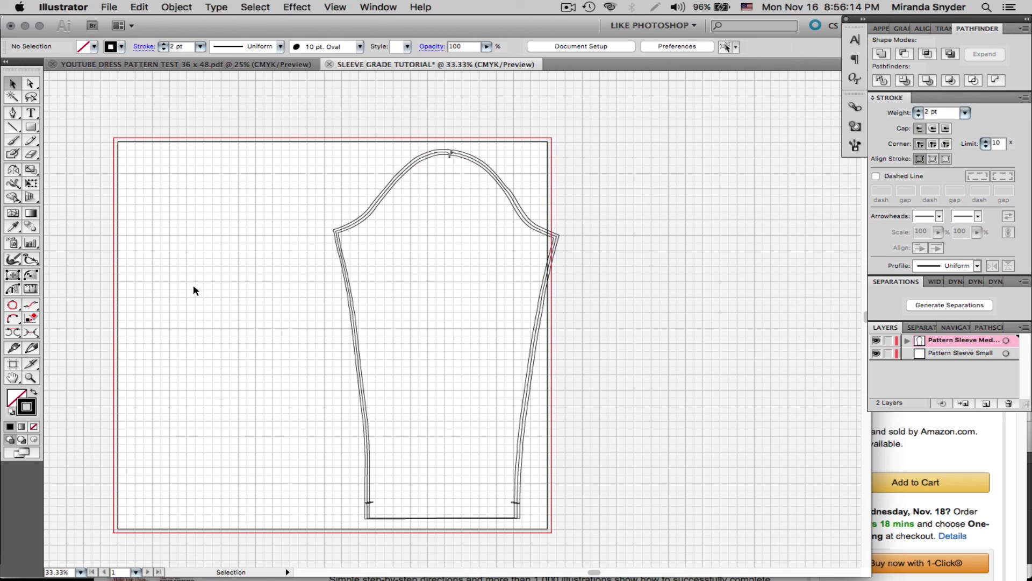